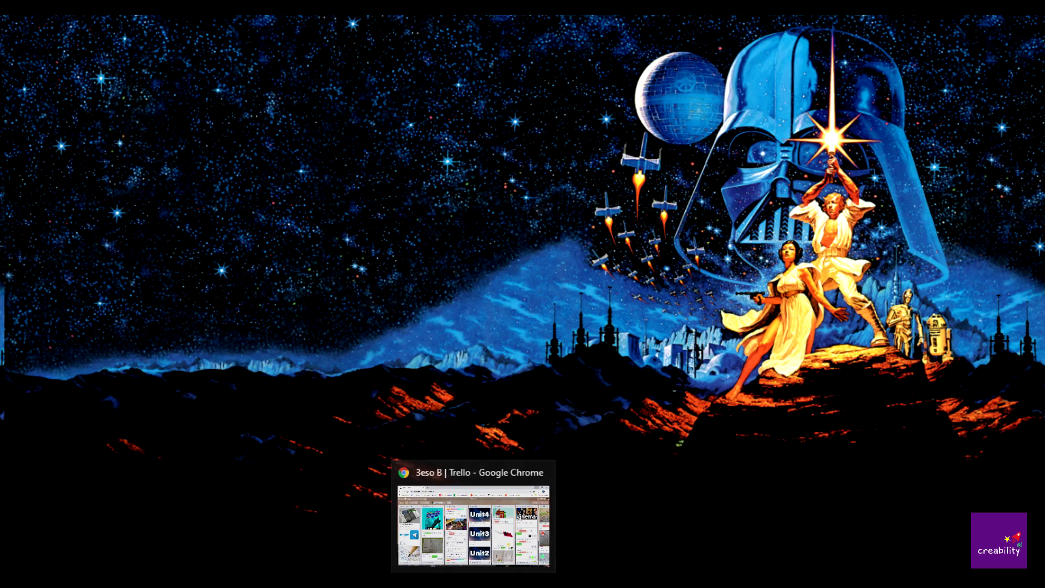
- Bring the Trello window back and switch to the starred Magazine 2020 board
click(473, 526)
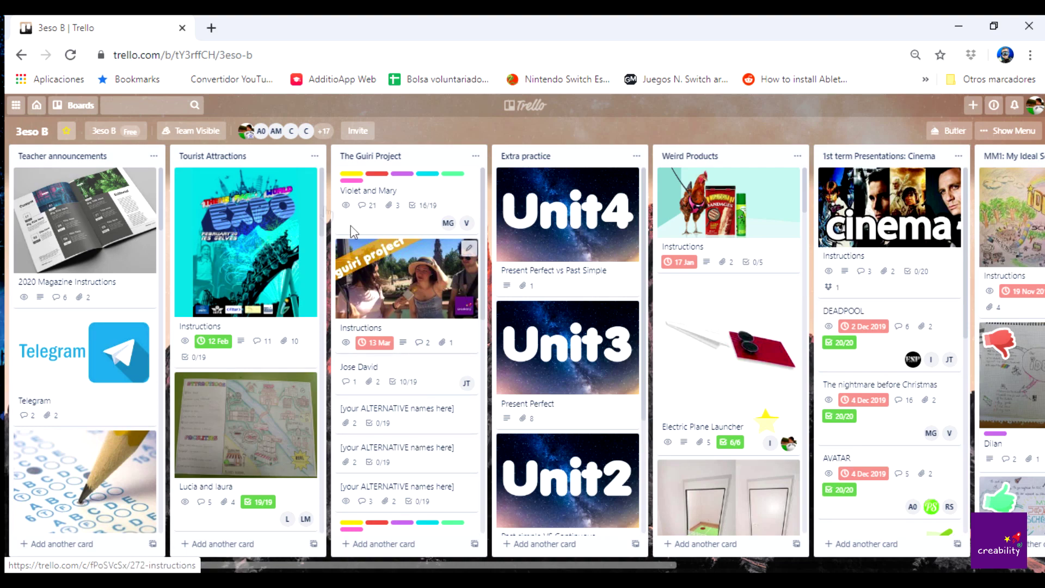
click(73, 108)
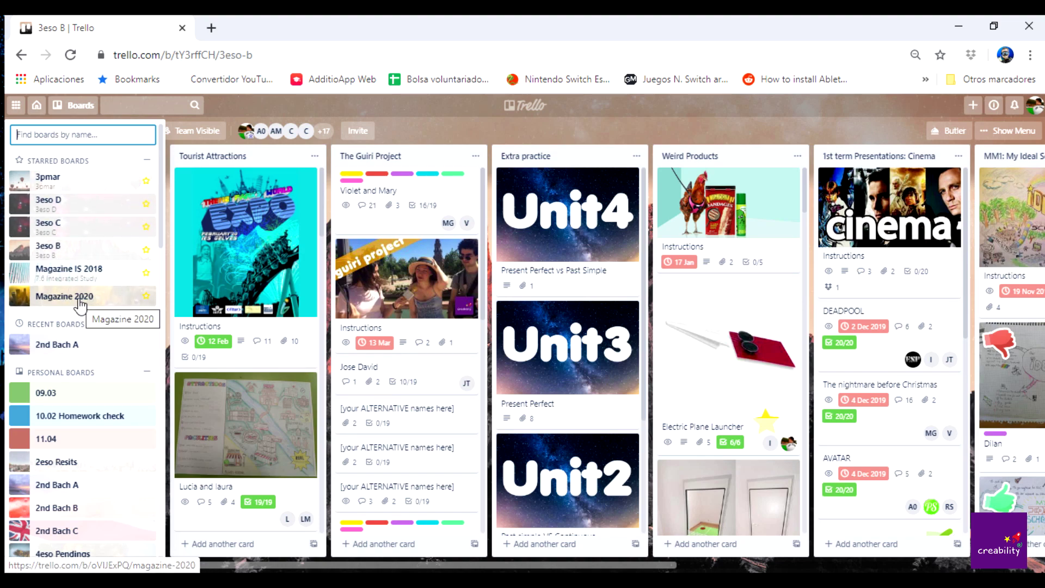
click(125, 301)
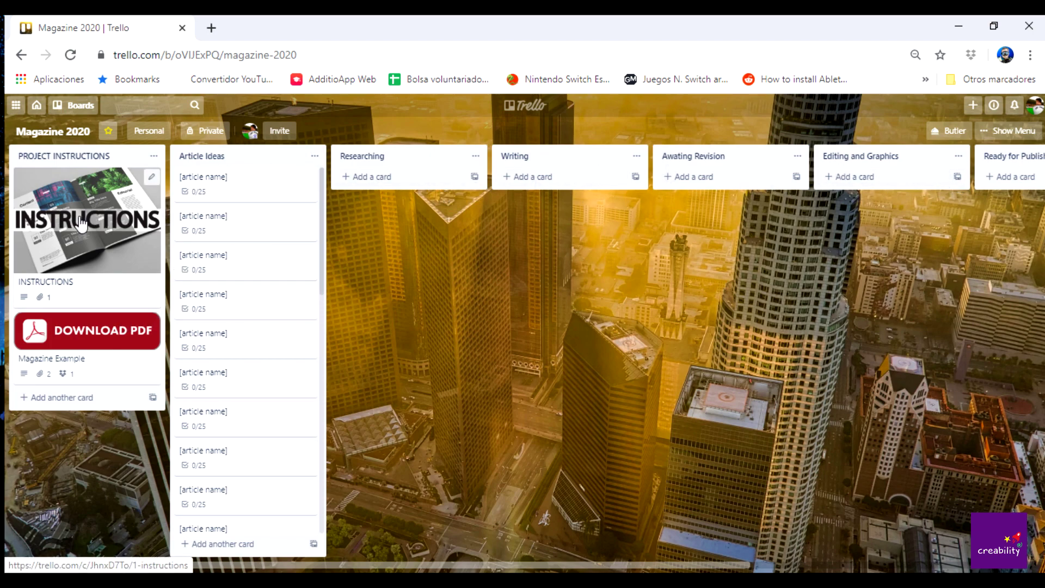
click(108, 240)
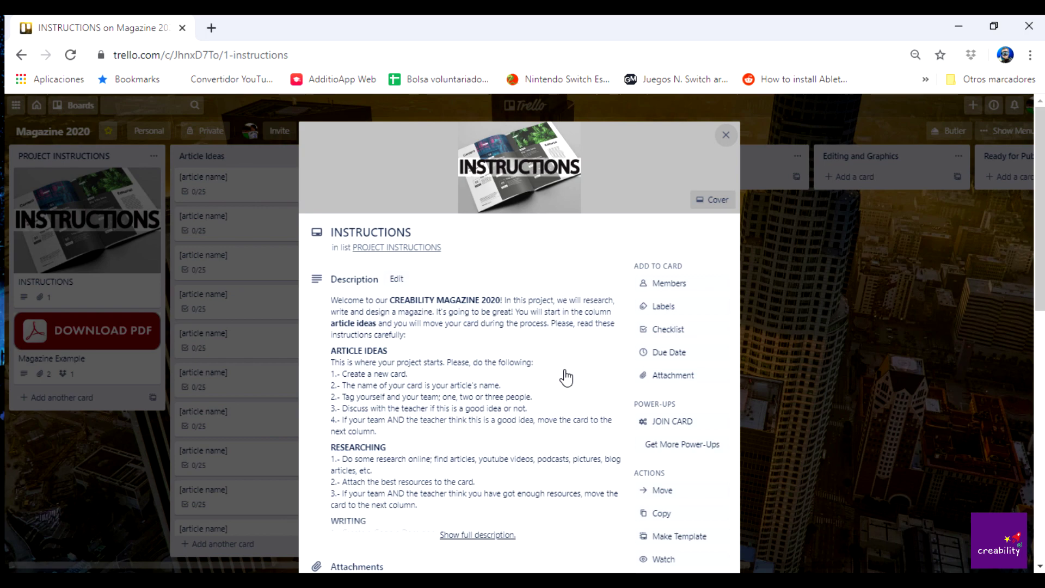
scroll(566, 376, down, 3)
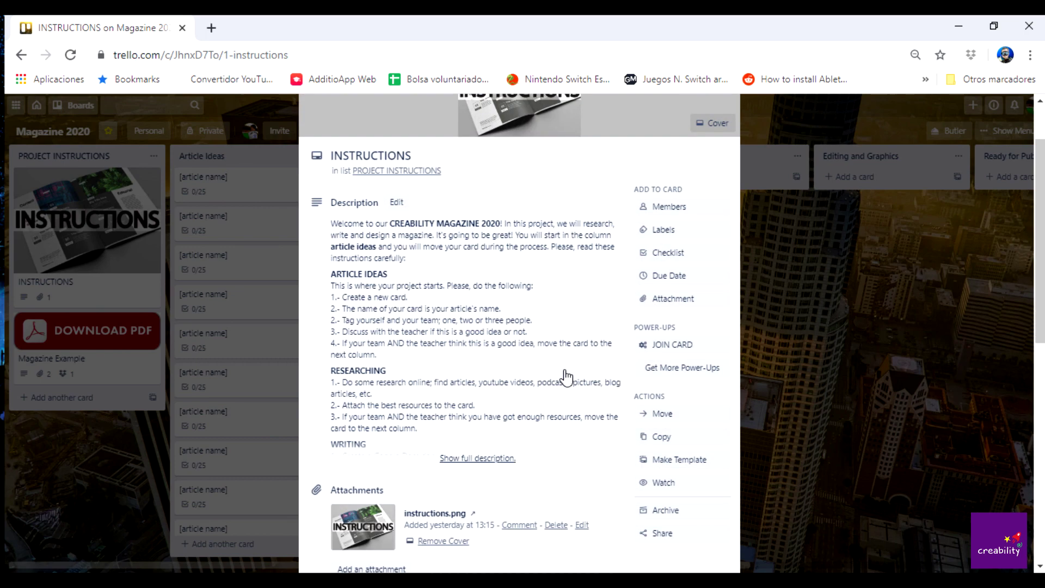
click(490, 458)
scroll(515, 446, down, 3)
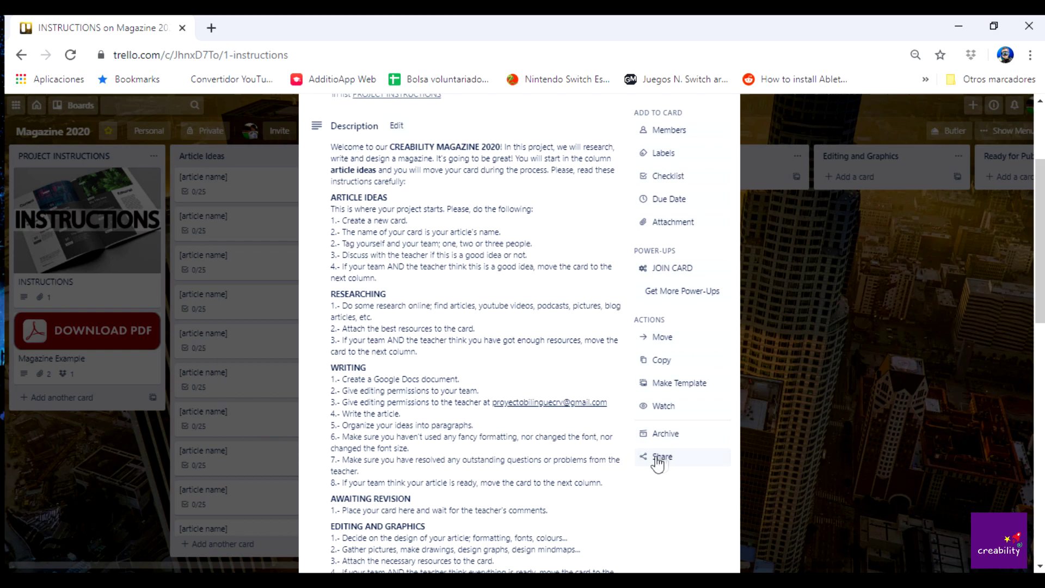
scroll(635, 473, down, 6)
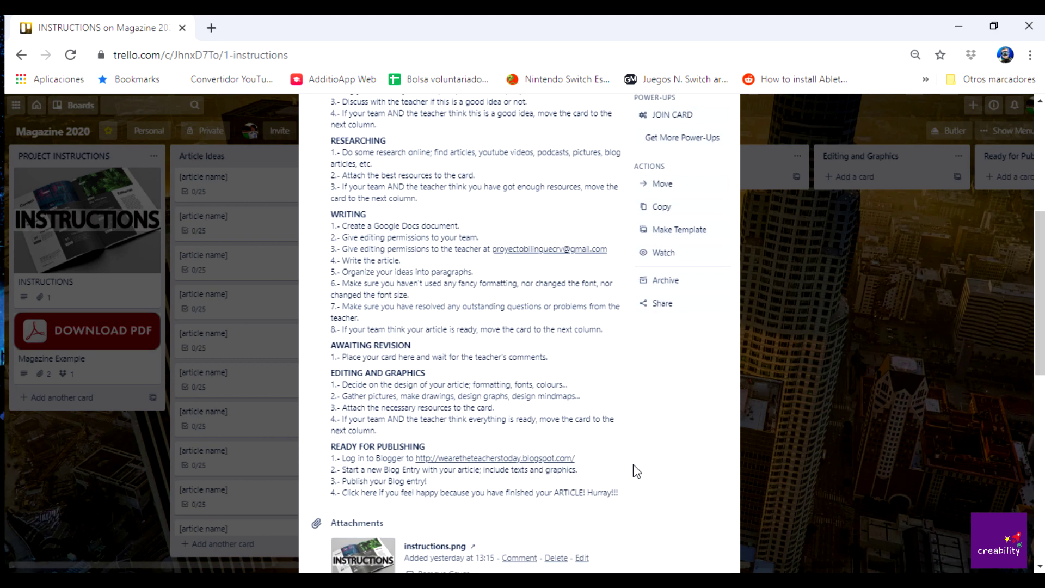
scroll(636, 471, down, 3)
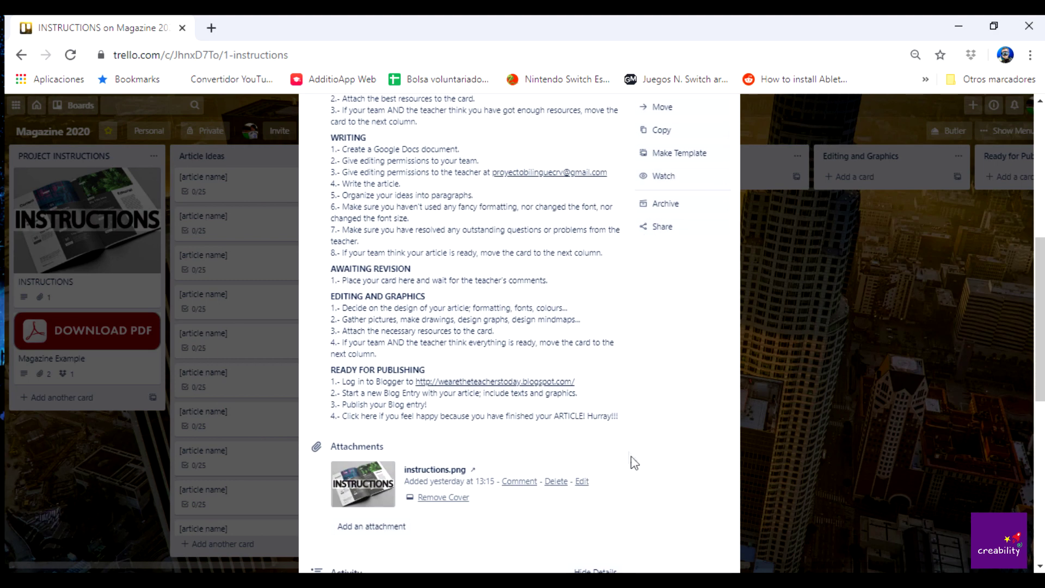
scroll(655, 439, up, 4)
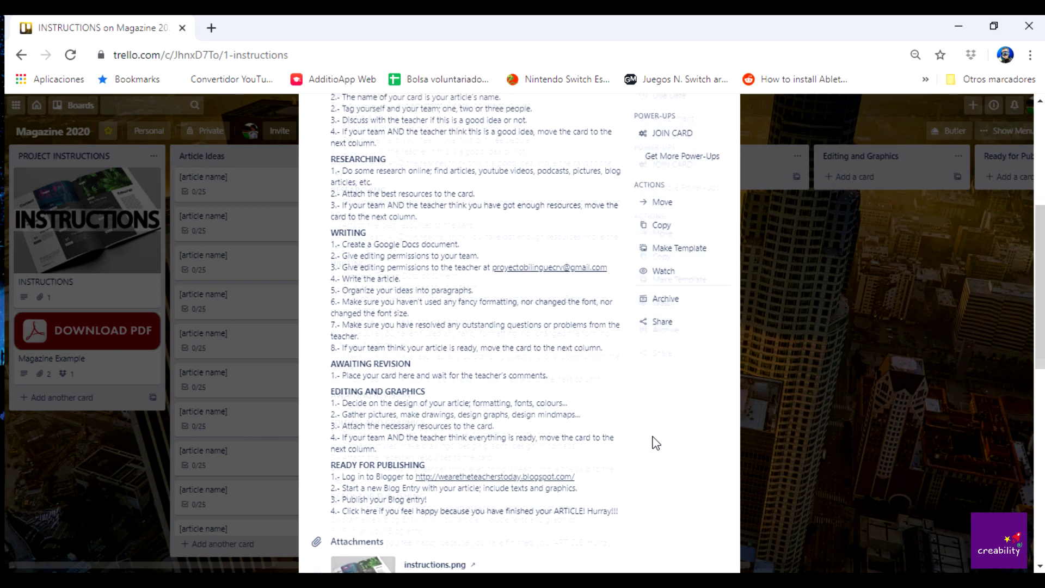
scroll(656, 442, up, 10)
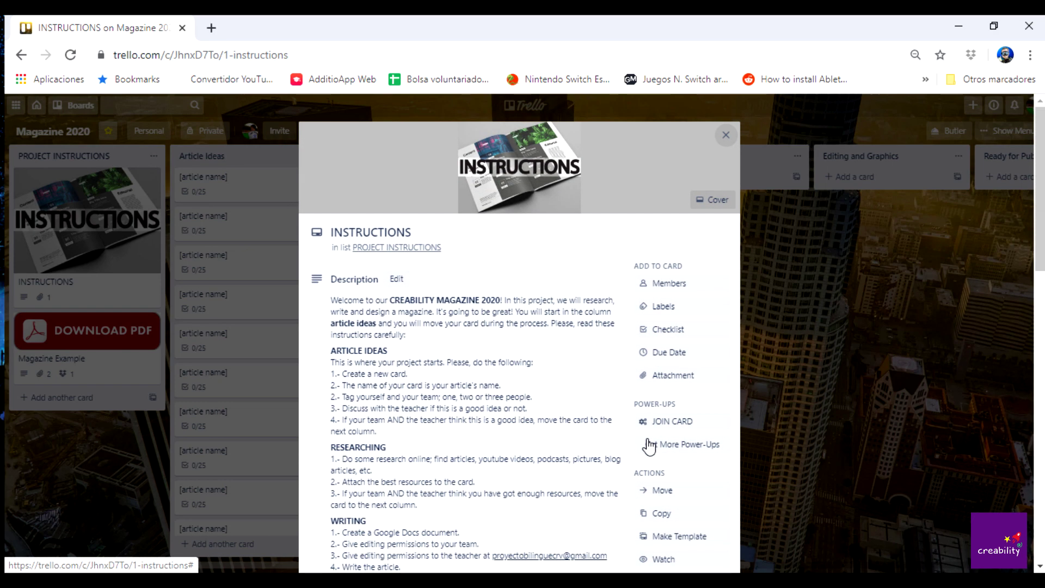
- Open the Magazine Example card's Creability no.1 Dropbox PDF in a new tab
click(726, 138)
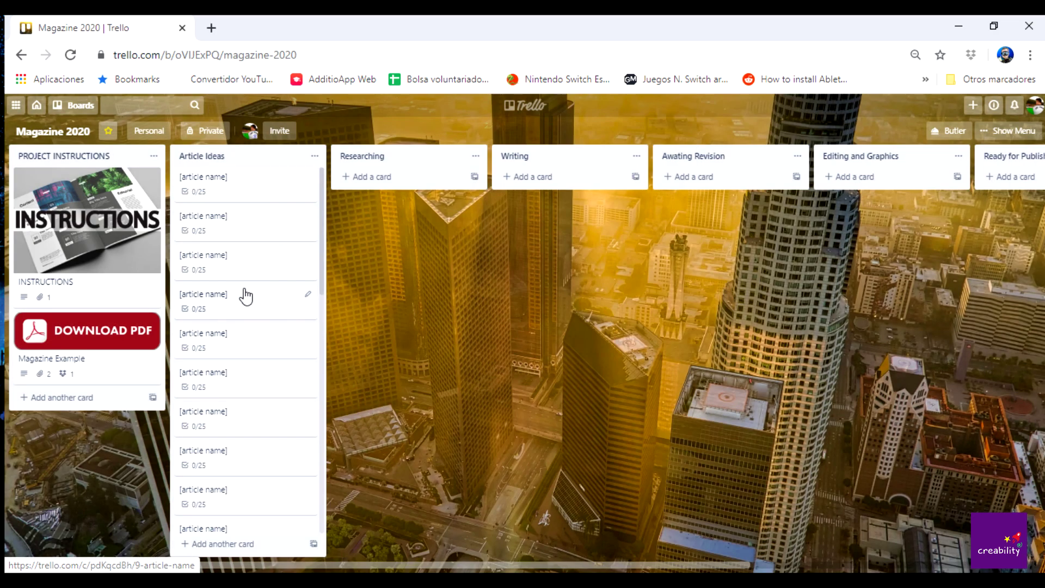
click(106, 367)
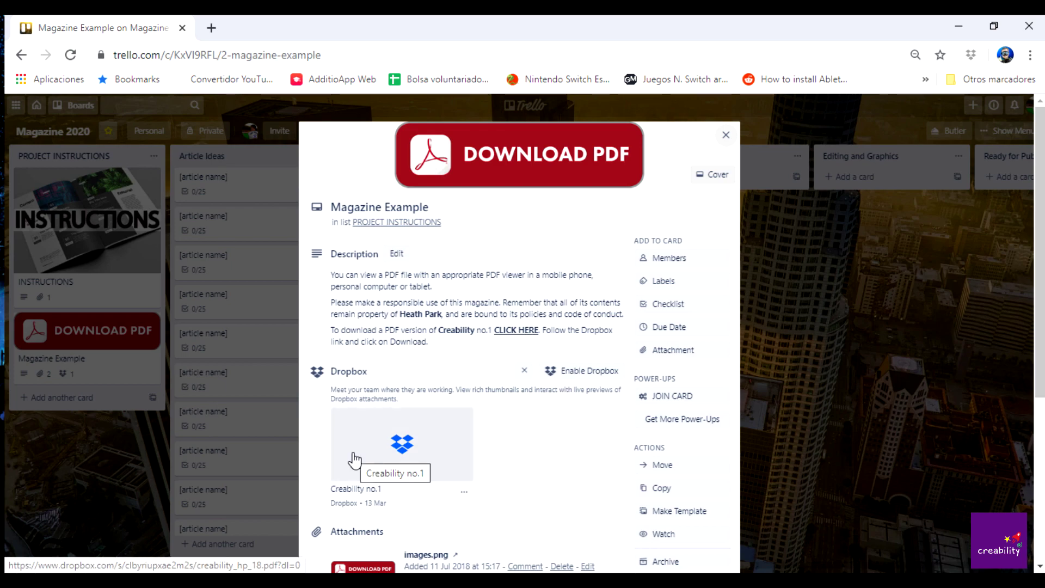
click(400, 447)
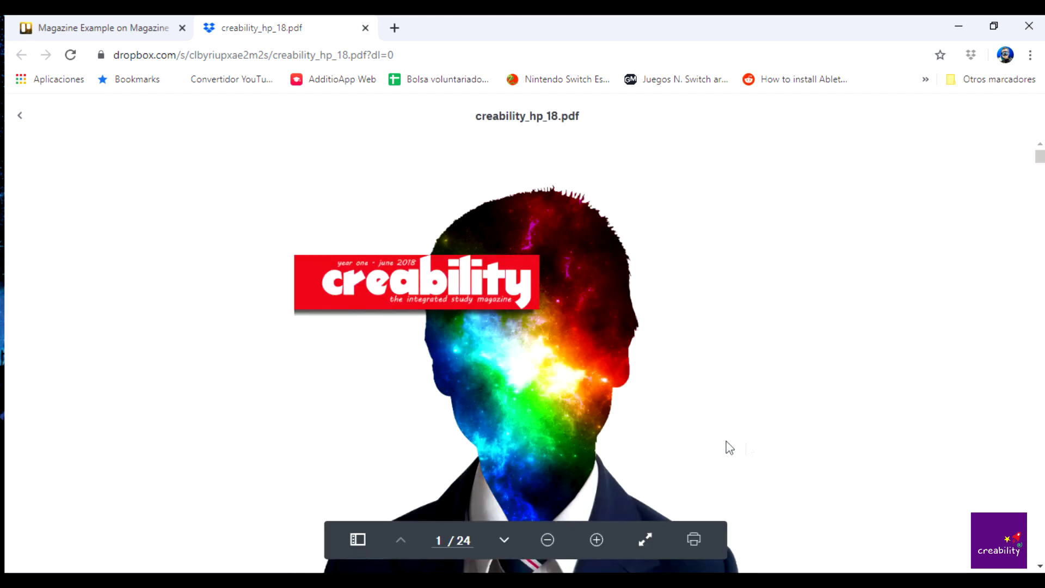
- Page through creability_hp_18.pdf to page 5, then return to the Trello Magazine Example tab
scroll(808, 452, down, 5)
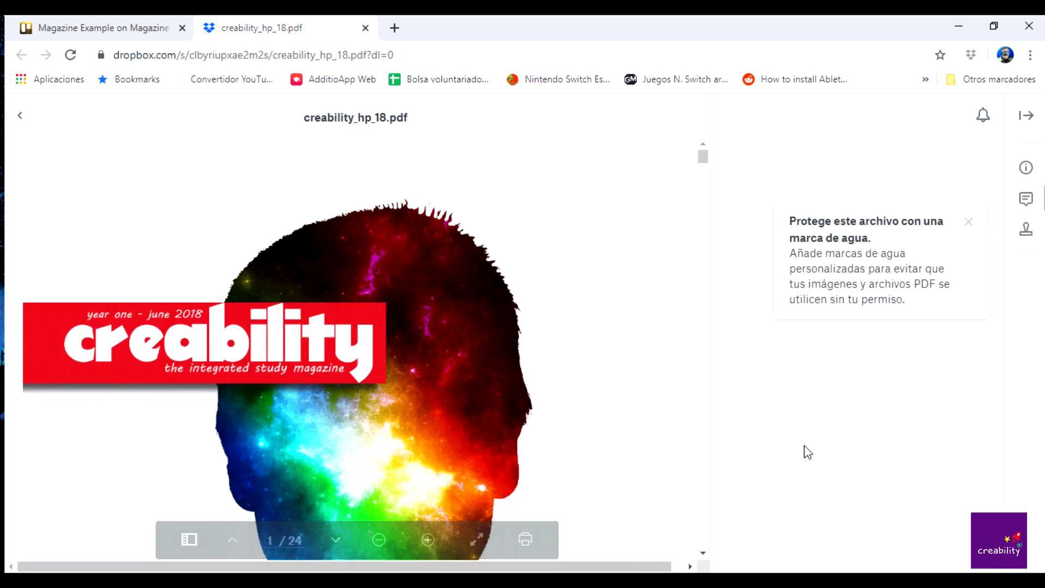
scroll(674, 448, down, 3)
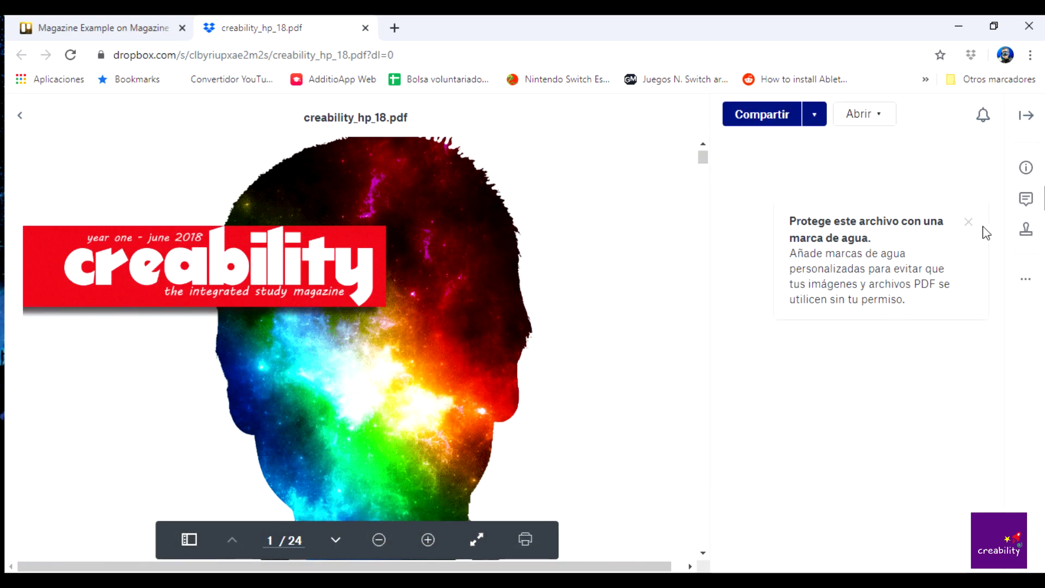
click(972, 222)
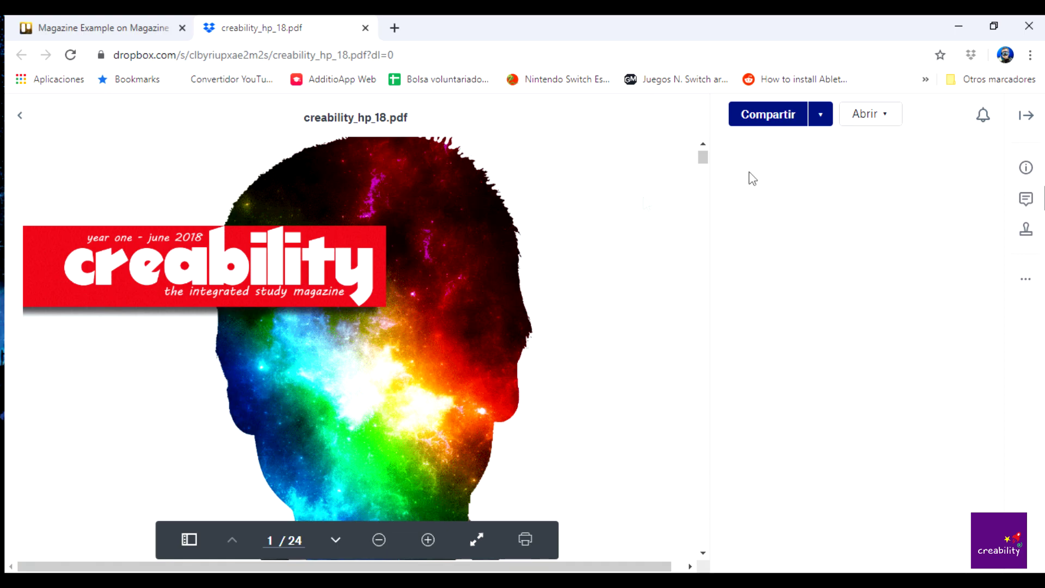
scroll(624, 309, down, 8)
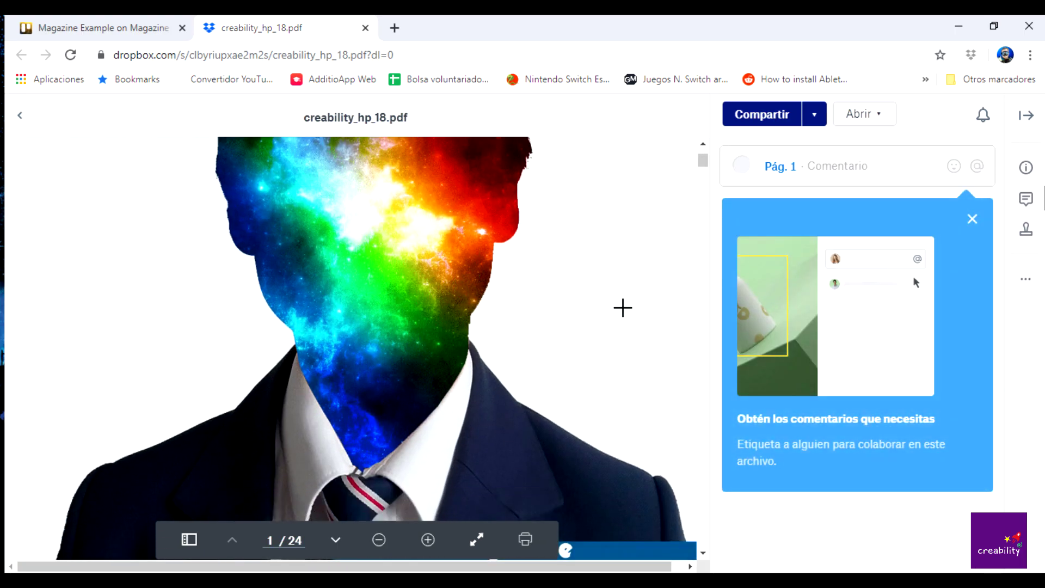
scroll(623, 308, down, 15)
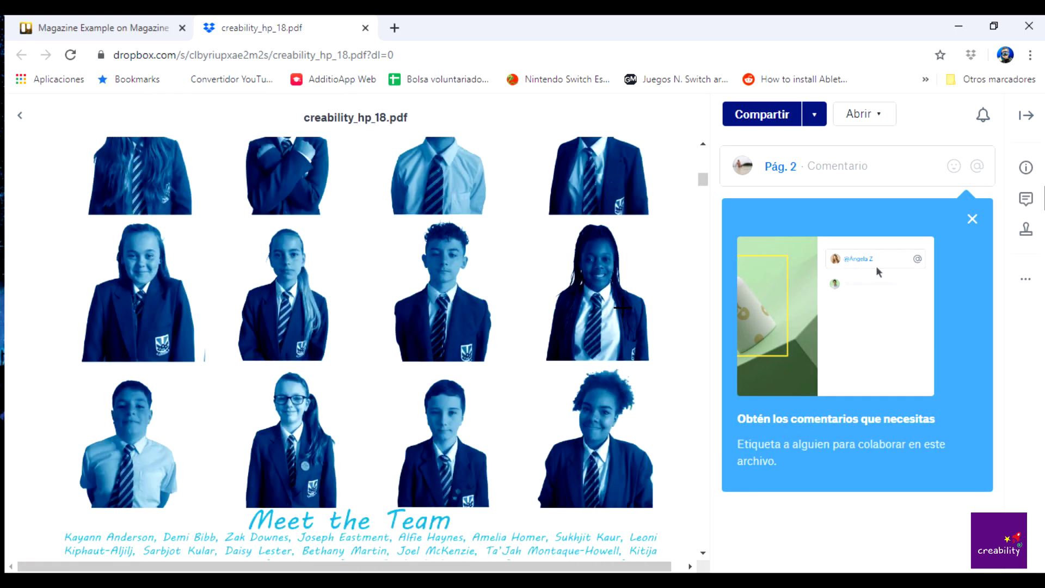
scroll(623, 309, down, 10)
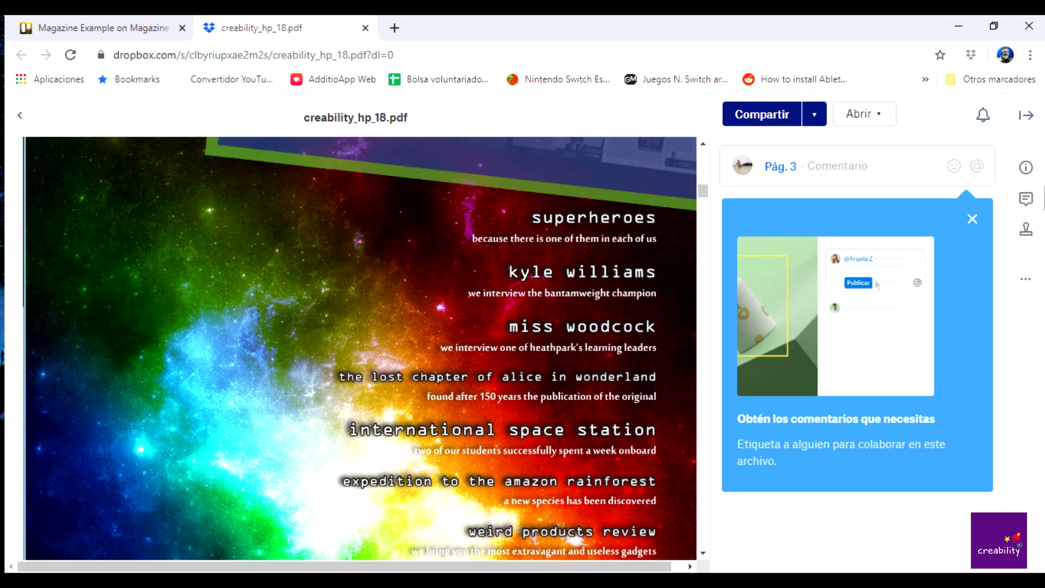
scroll(623, 308, down, 12)
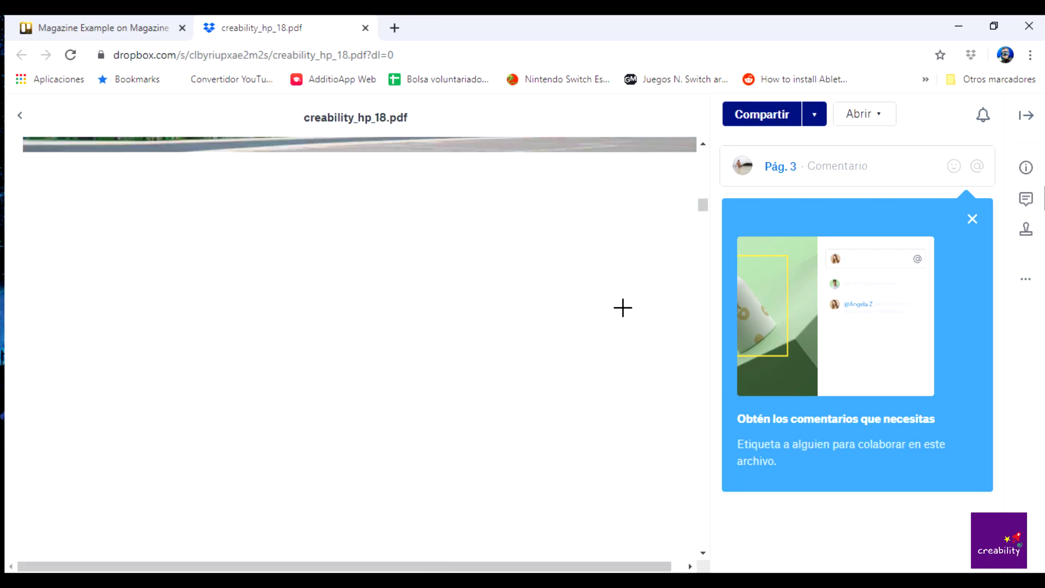
scroll(623, 308, down, 3)
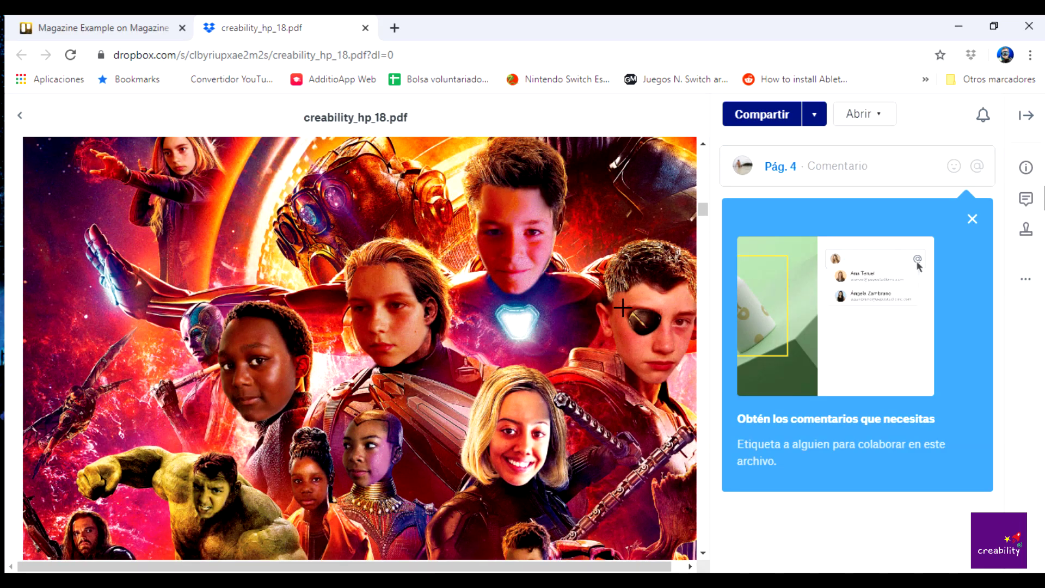
scroll(623, 309, down, 10)
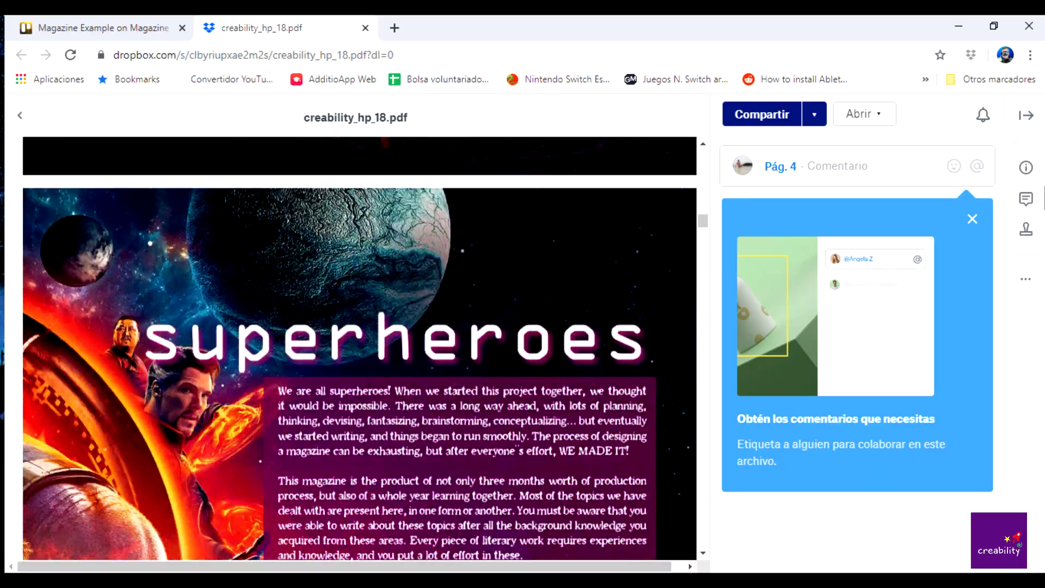
scroll(623, 308, down, 8)
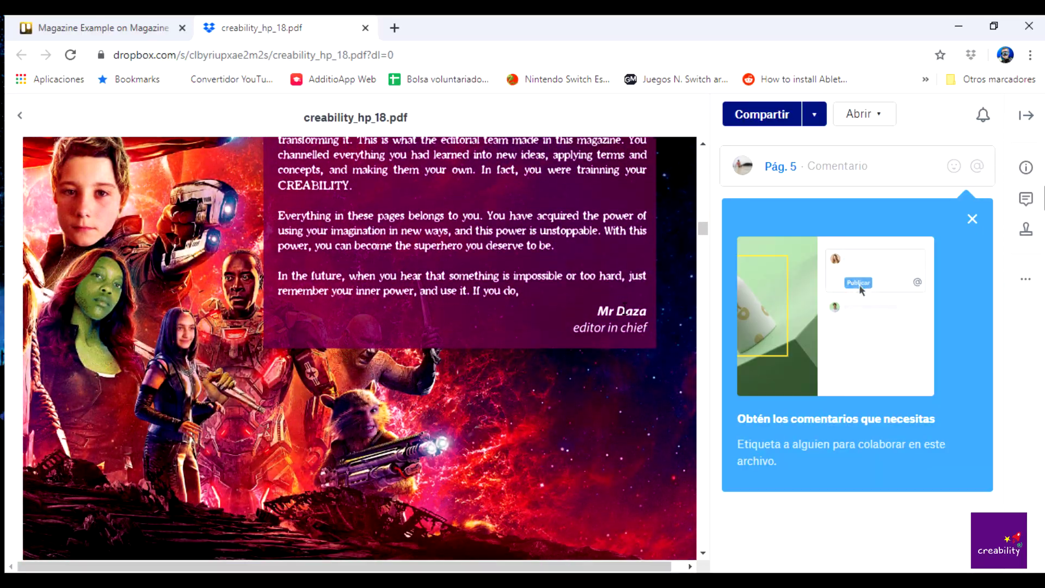
scroll(360, 348, down, 2)
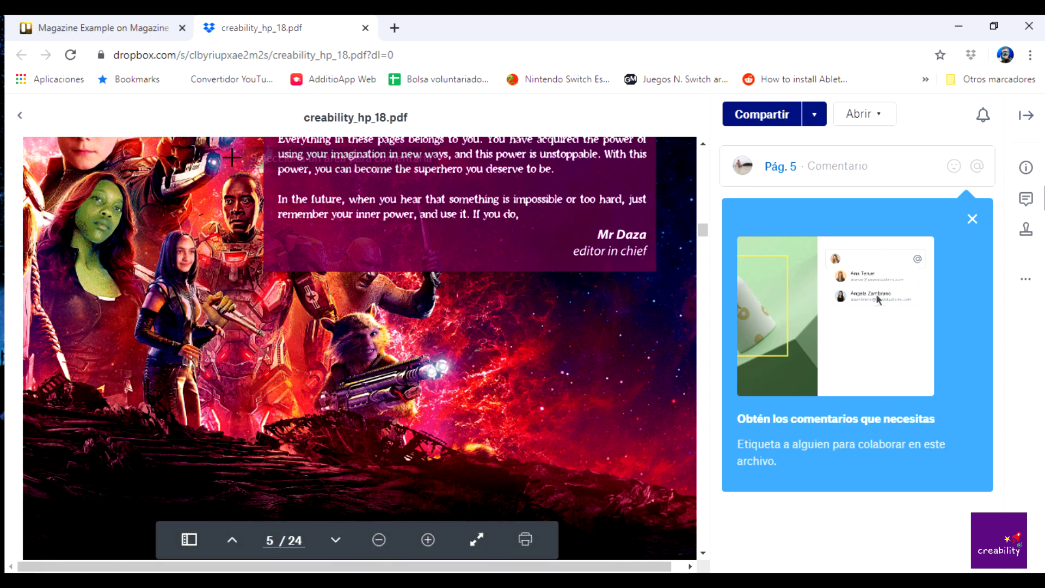
click(159, 27)
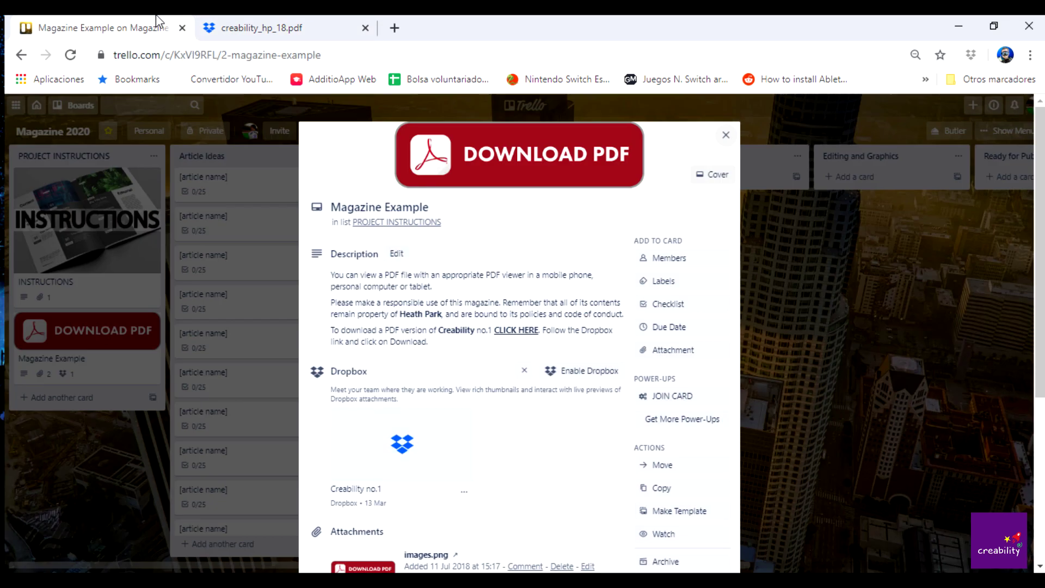
- Close the Magazine Example card and browse the Article Ideas placeholder cards
click(727, 136)
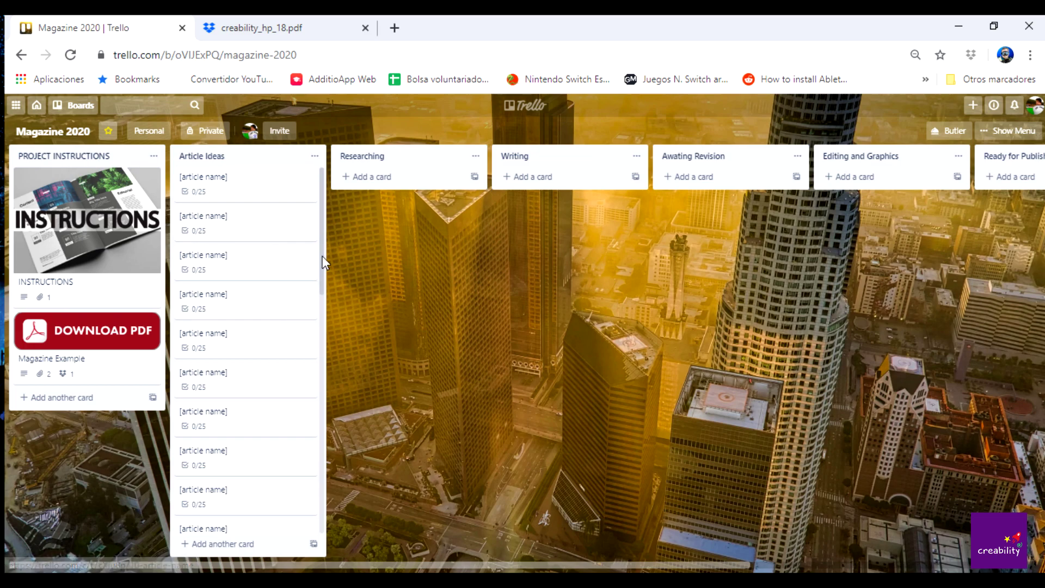
drag(323, 256, 331, 336)
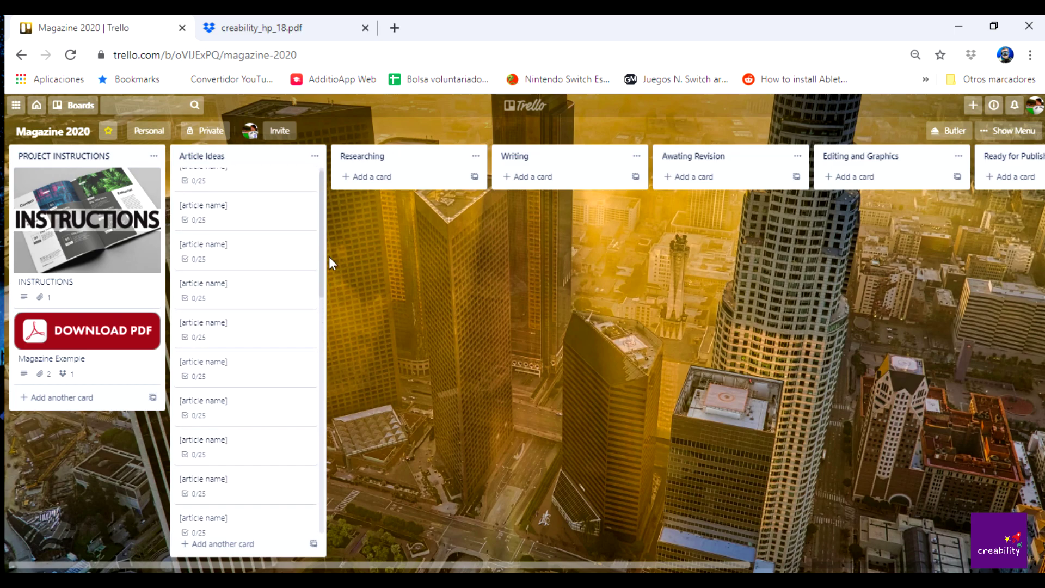
scroll(329, 257, up, 1)
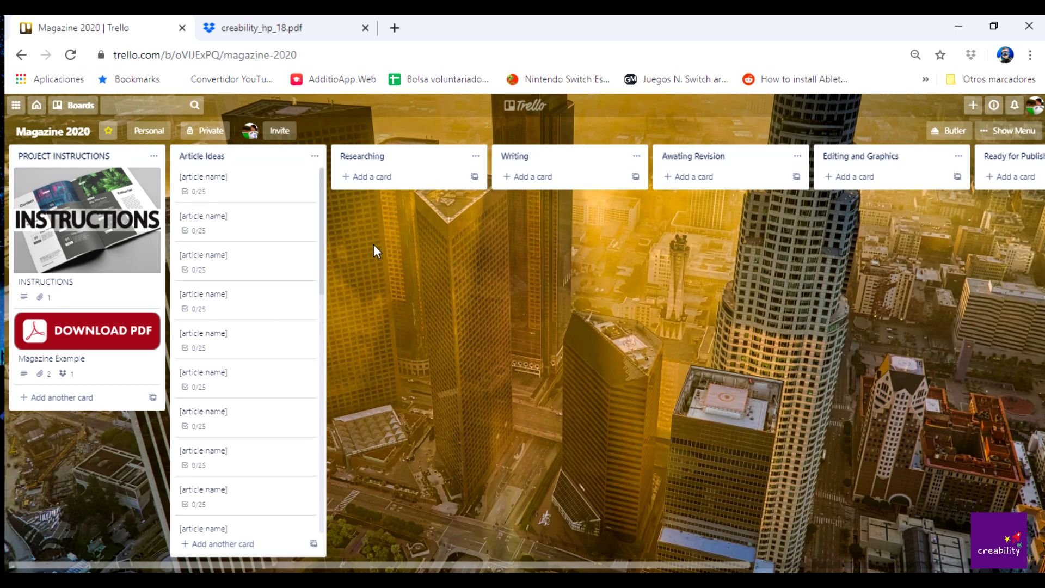
- Open the first Article Ideas card, tick IDEAS1 and retitle it 'Coronavirus Lockdown'
click(255, 190)
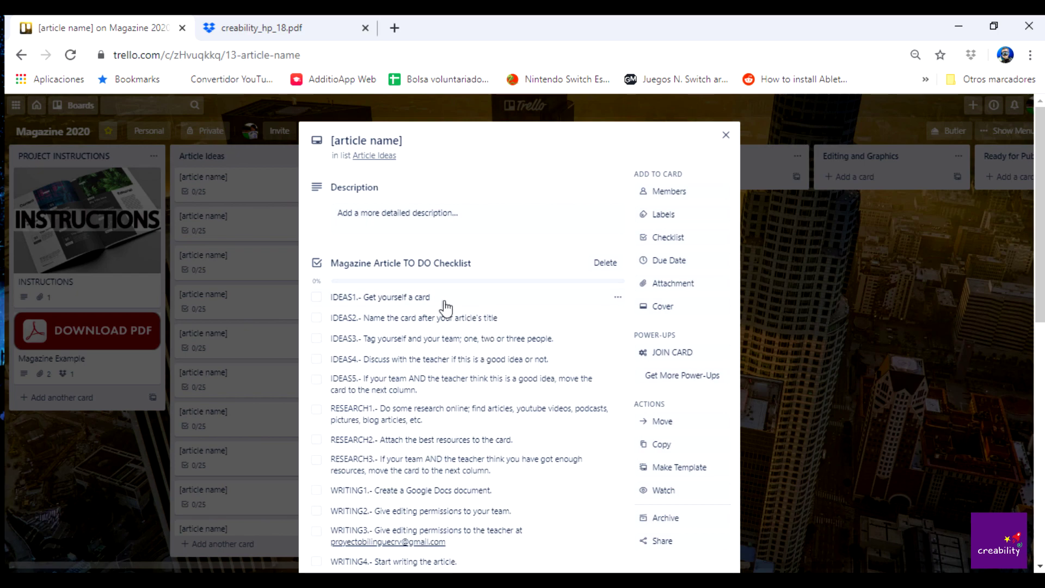
click(317, 297)
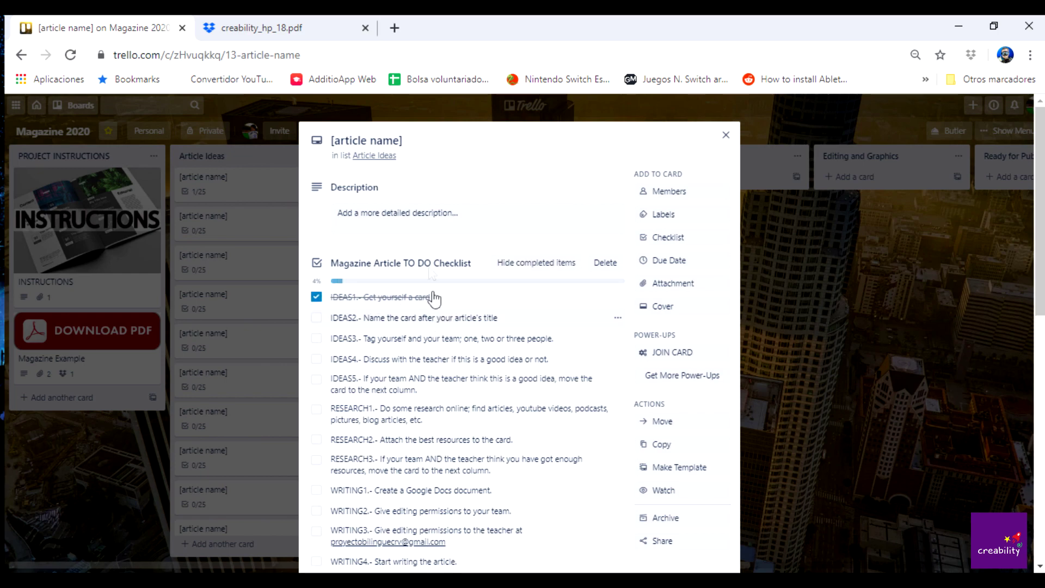
click(402, 140)
drag(403, 140, 310, 140)
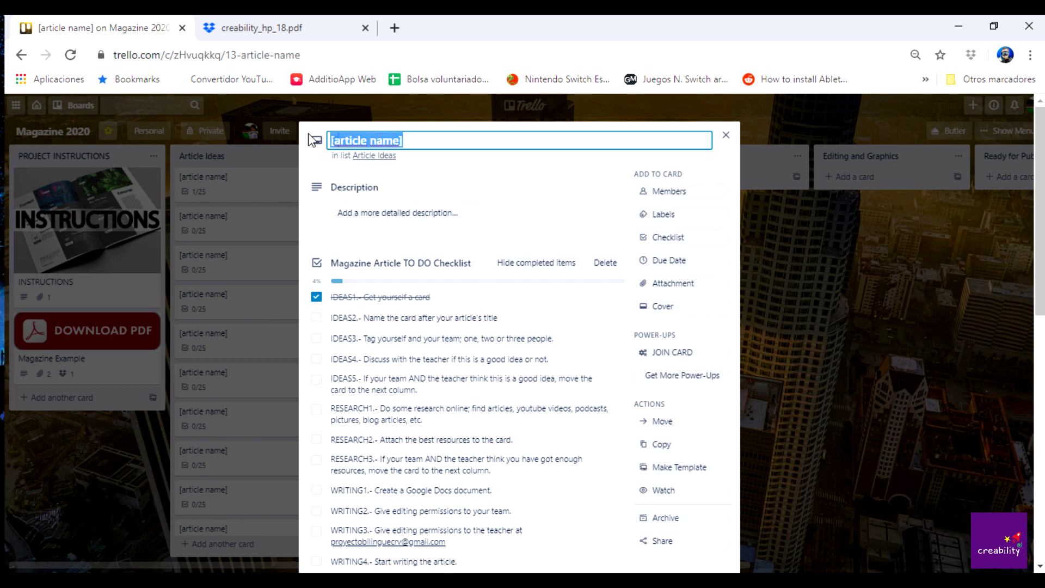
text(Coronav)
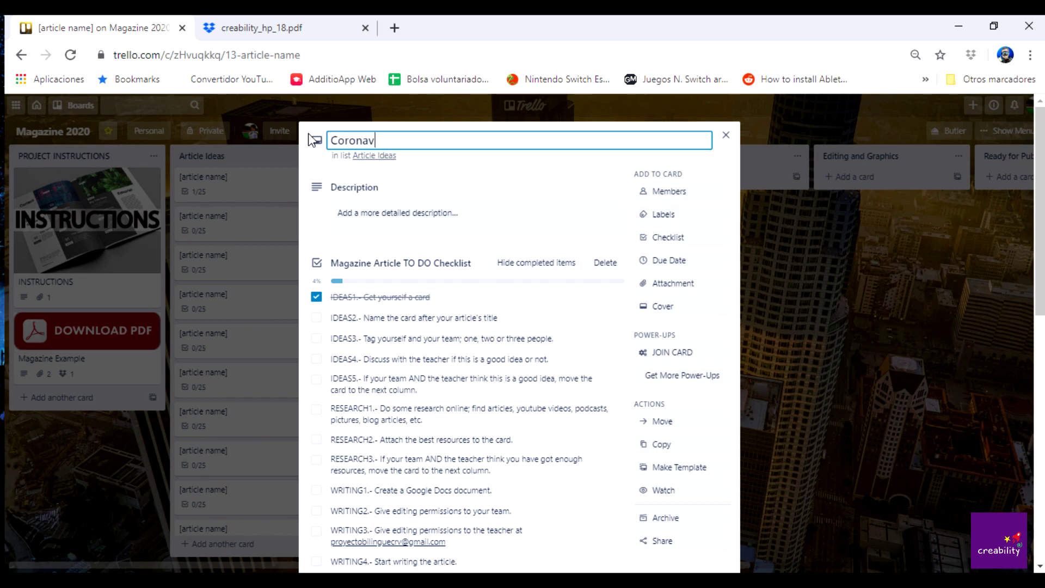
text(irus Lockdown)
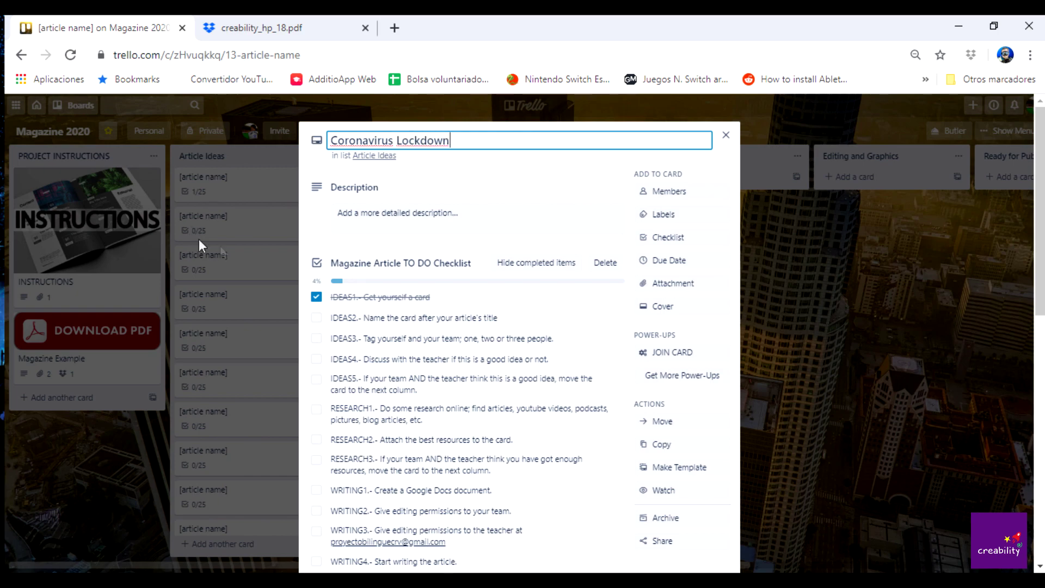
click(504, 189)
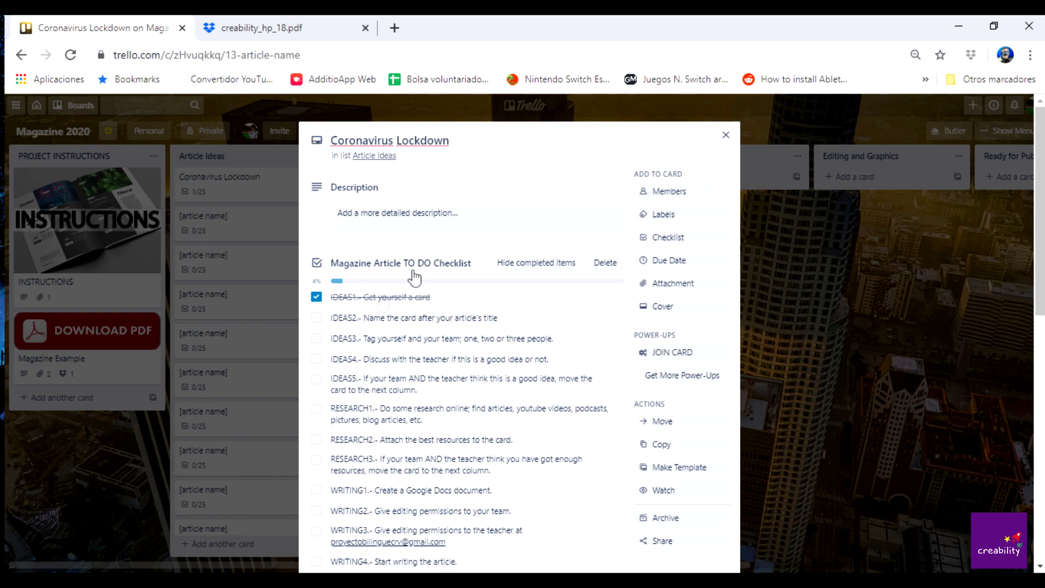
- Tick IDEAS2 and IDEAS3 and add yourself as a member of the card
click(317, 319)
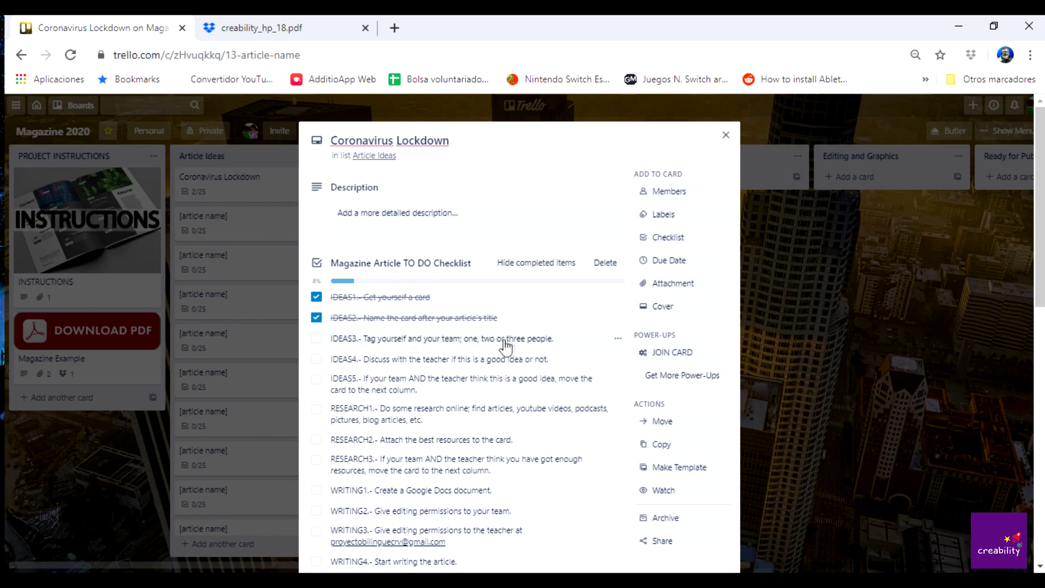
click(655, 198)
click(678, 290)
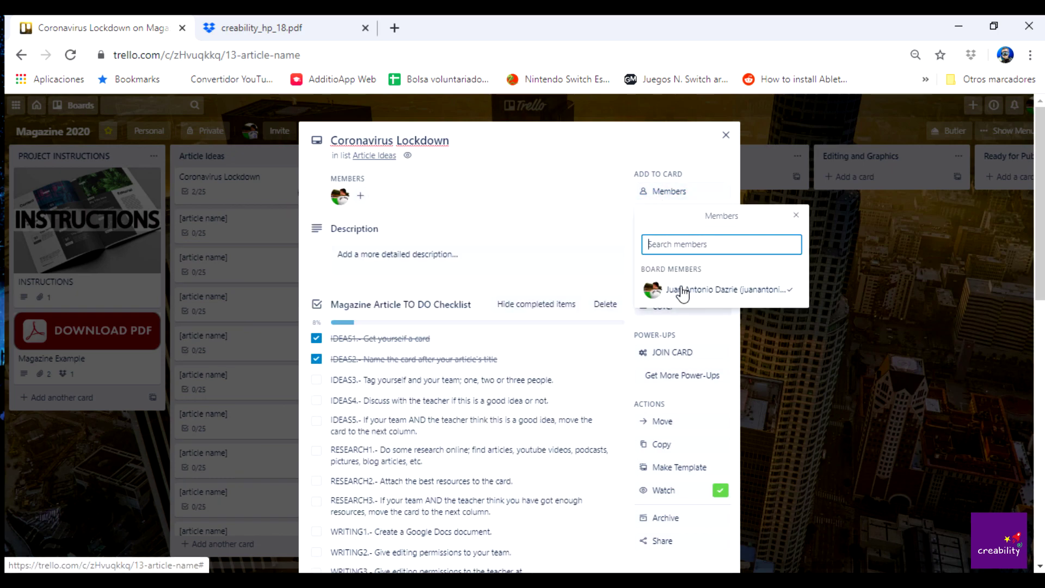
click(796, 215)
click(317, 379)
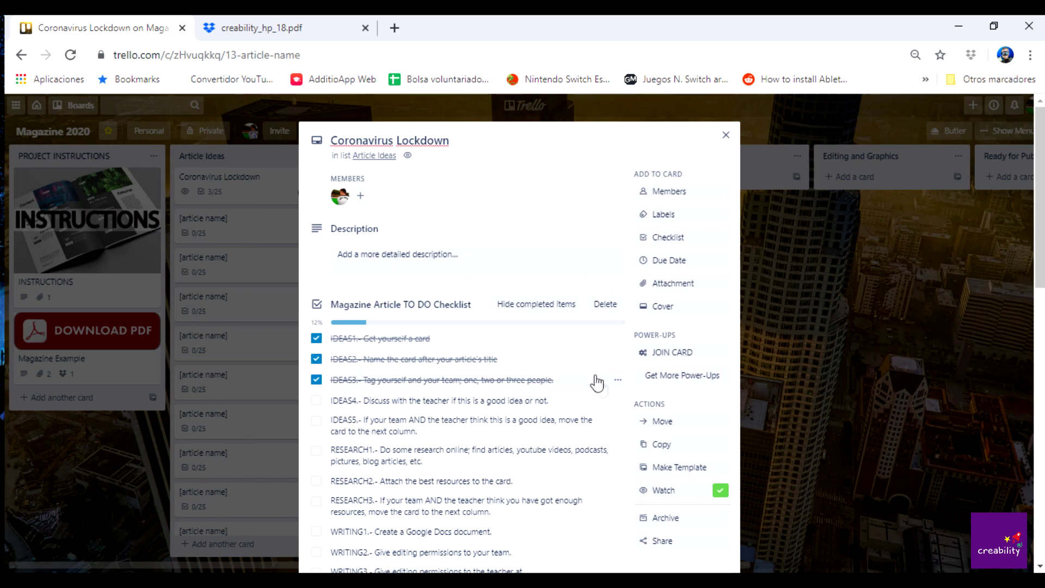
scroll(615, 406, down, 2)
scroll(613, 403, down, 12)
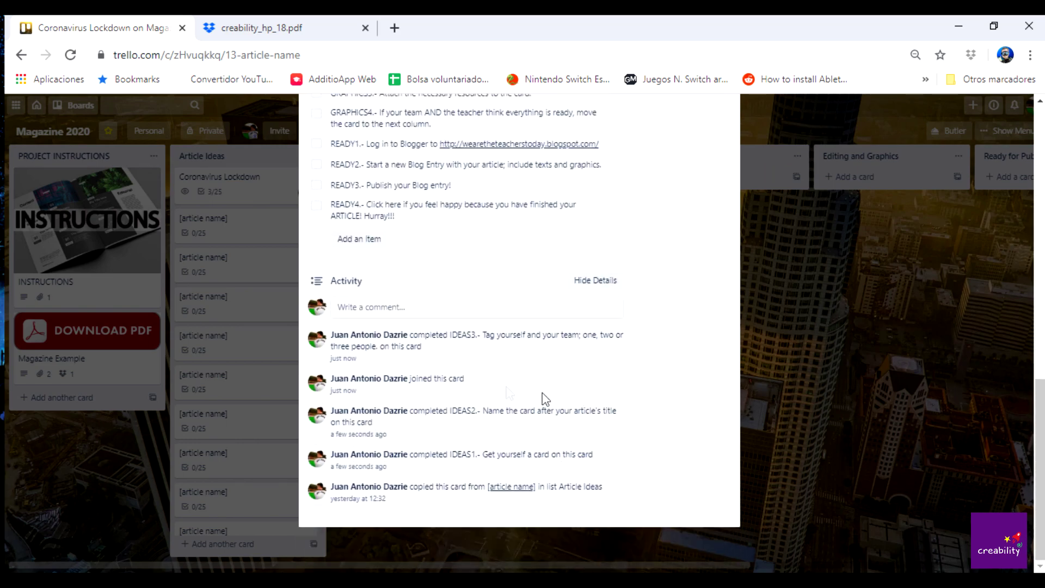
click(413, 311)
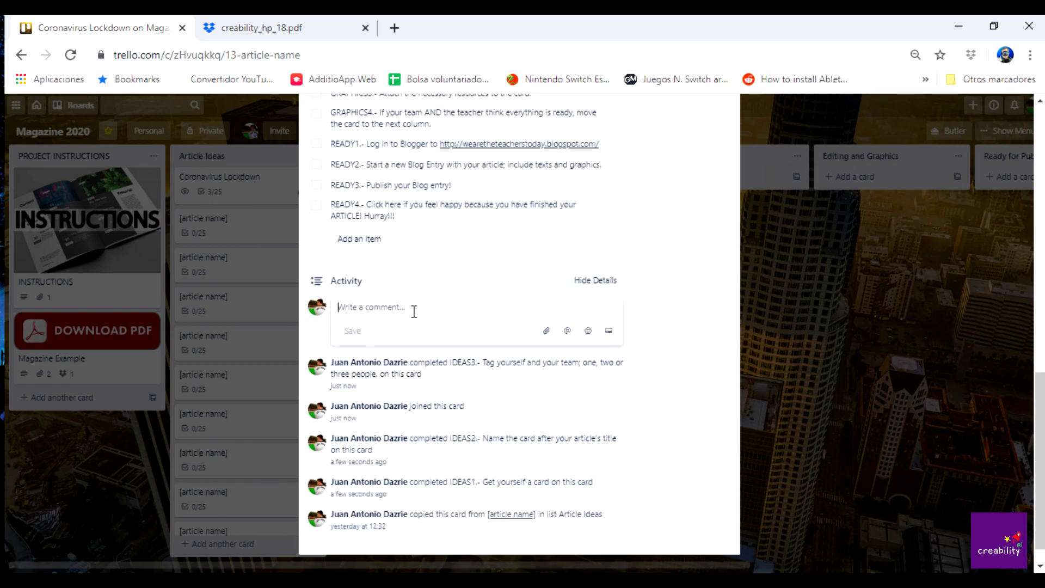
text(@)
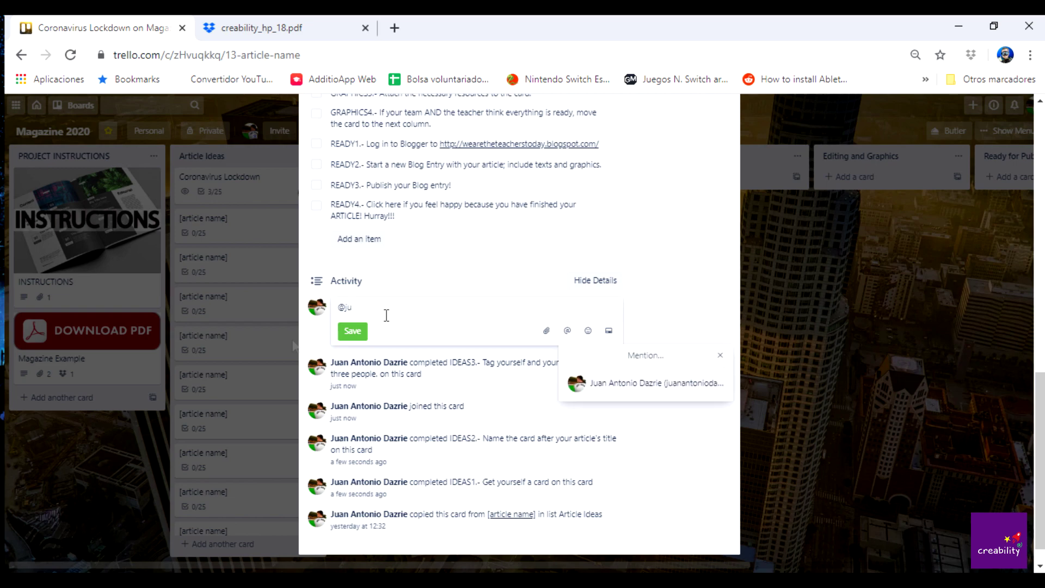
text(ju)
click(621, 388)
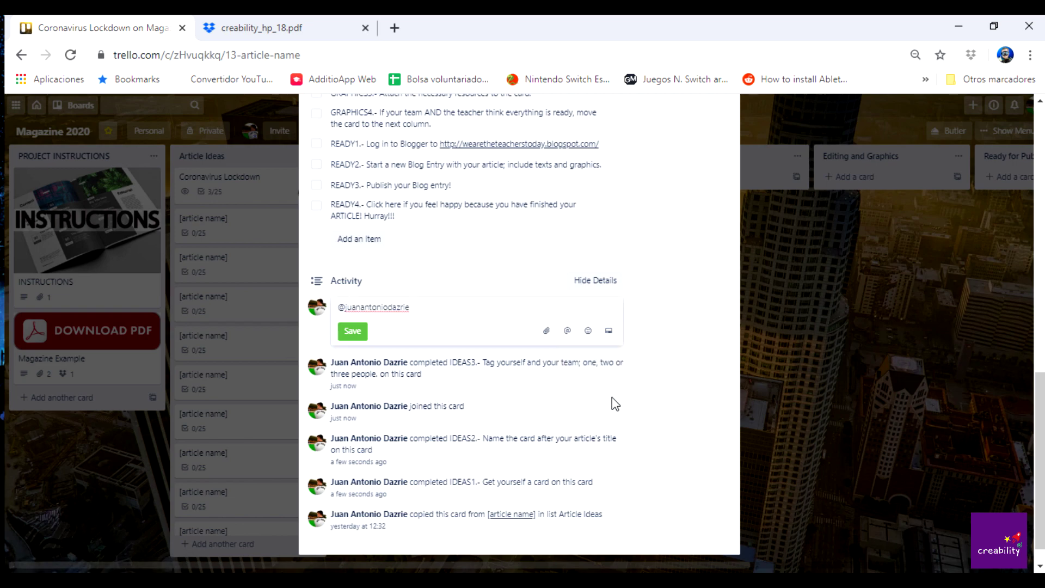
text(hey teacher! I am planning on working on this article.)
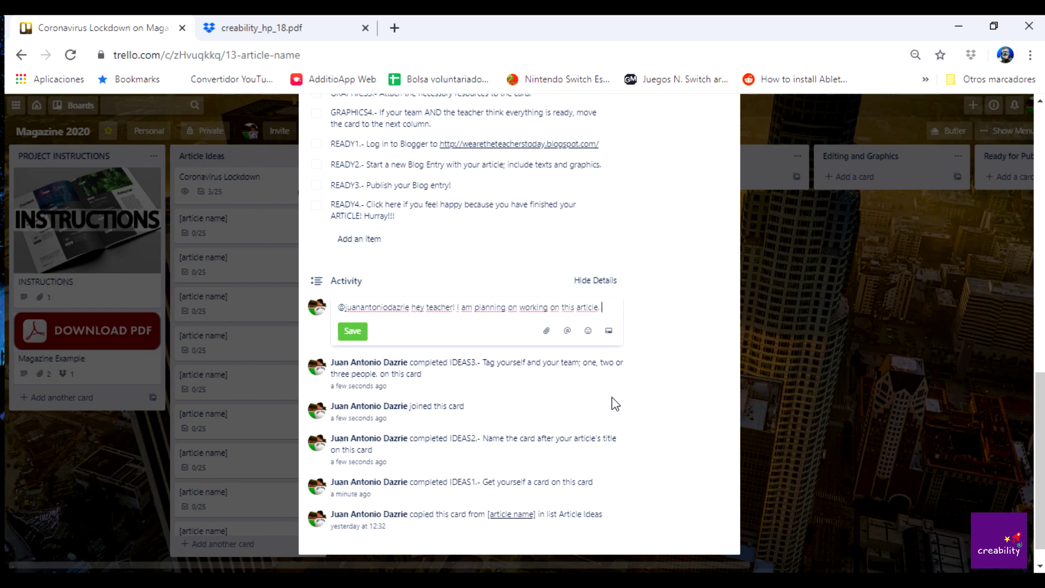
text(yo)
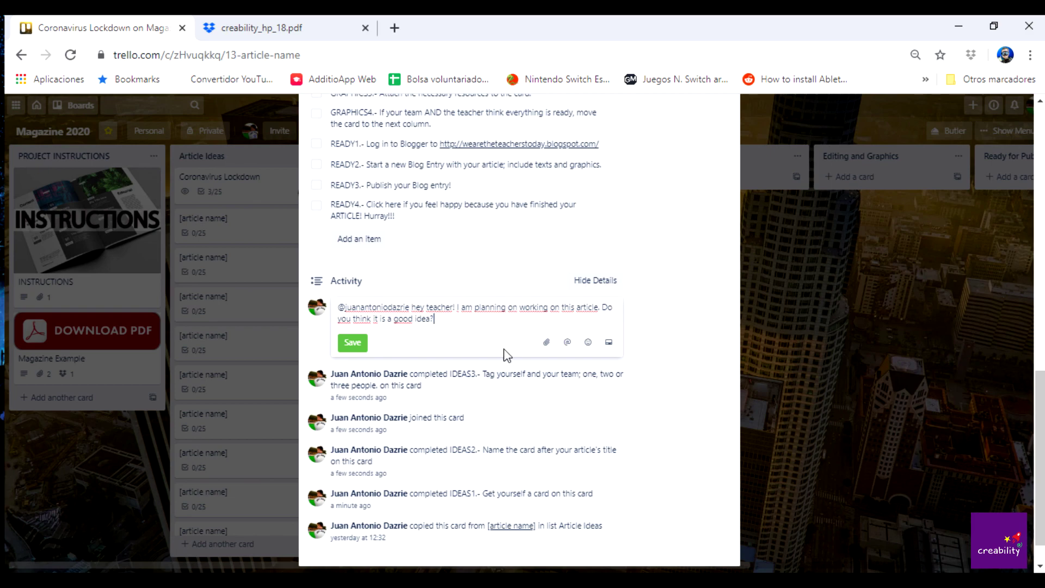
click(361, 343)
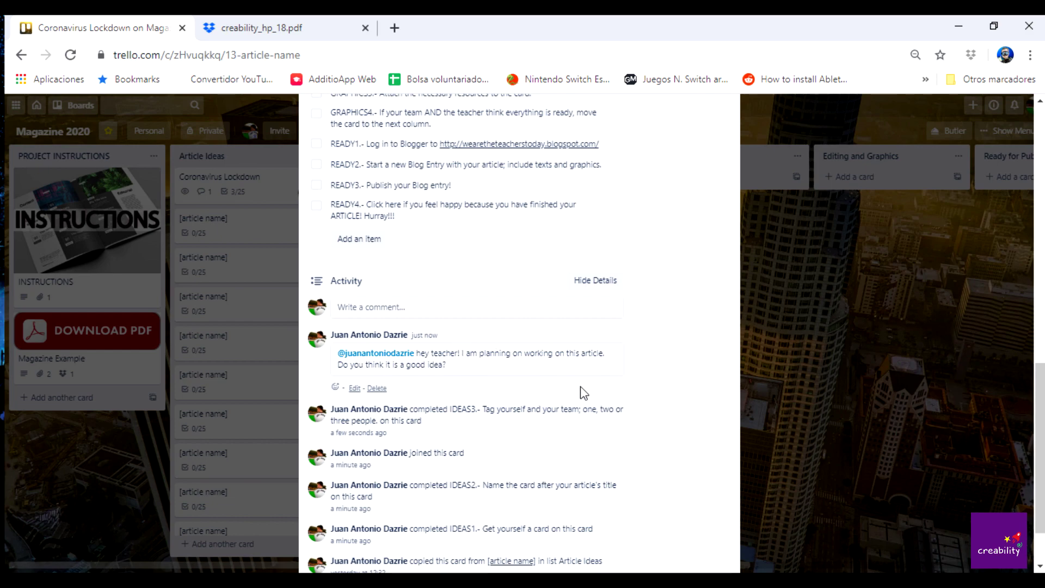
scroll(580, 387, up, 15)
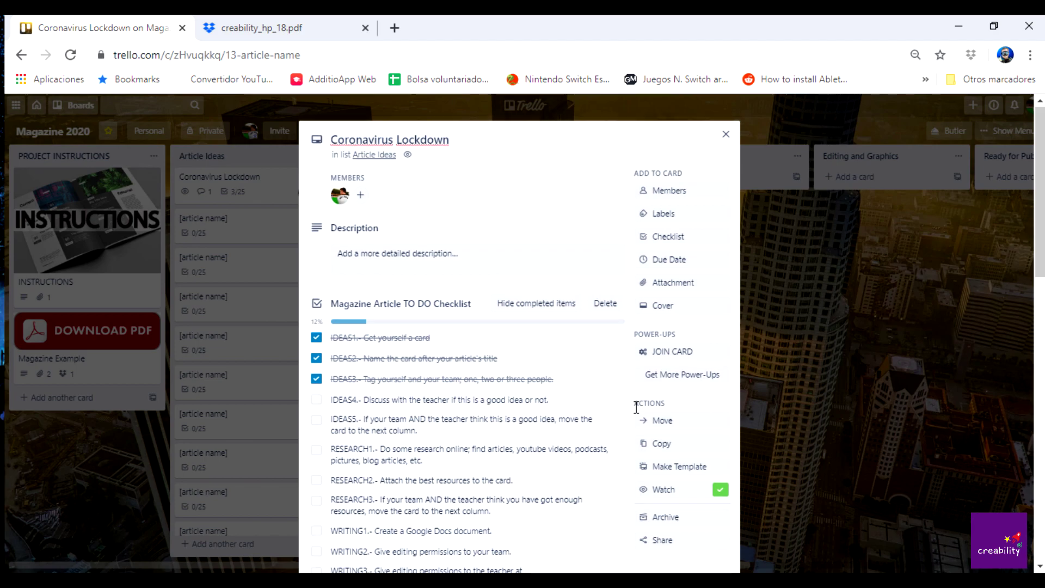
- Close the card and drag Coronavirus Lockdown from Article Ideas into Researching
scroll(636, 407, down, 10)
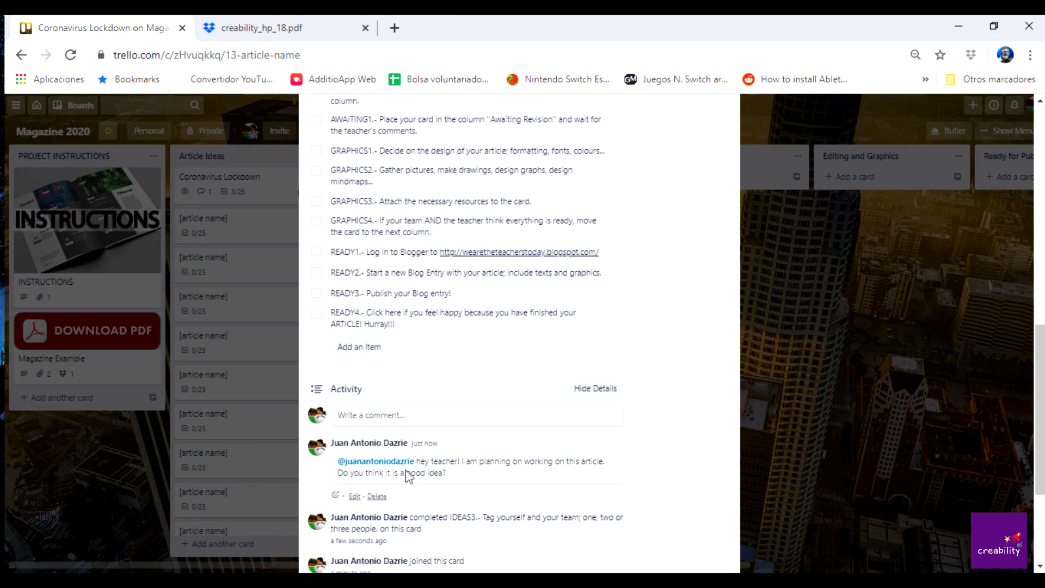
click(396, 419)
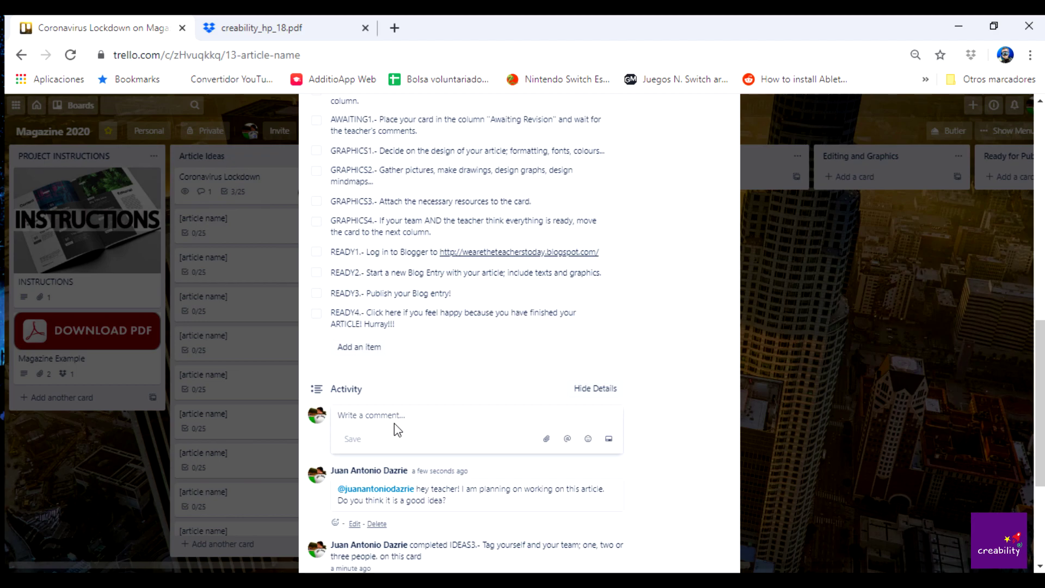
scroll(436, 361, up, 15)
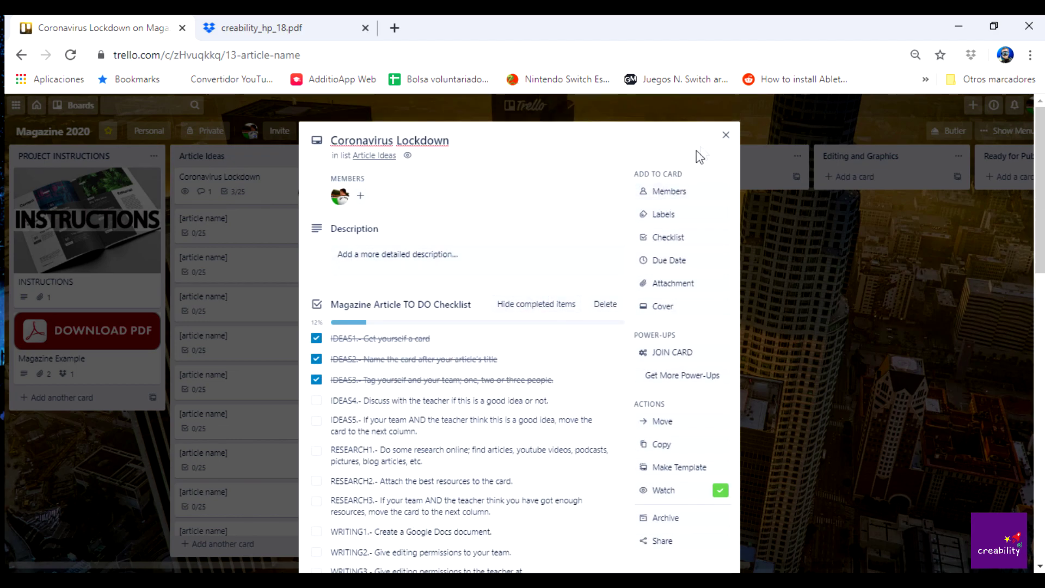
click(725, 135)
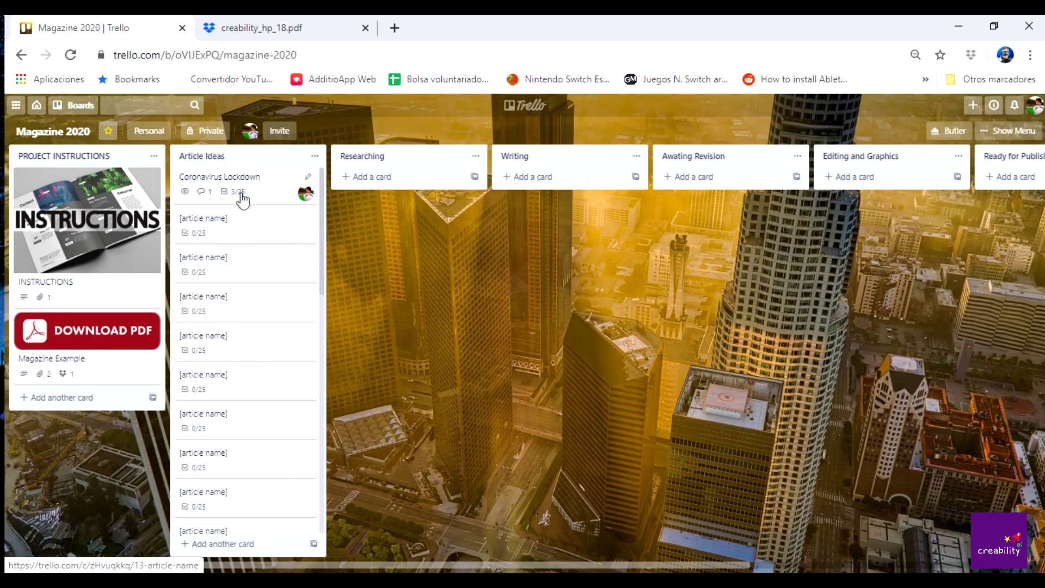
drag(241, 196, 397, 191)
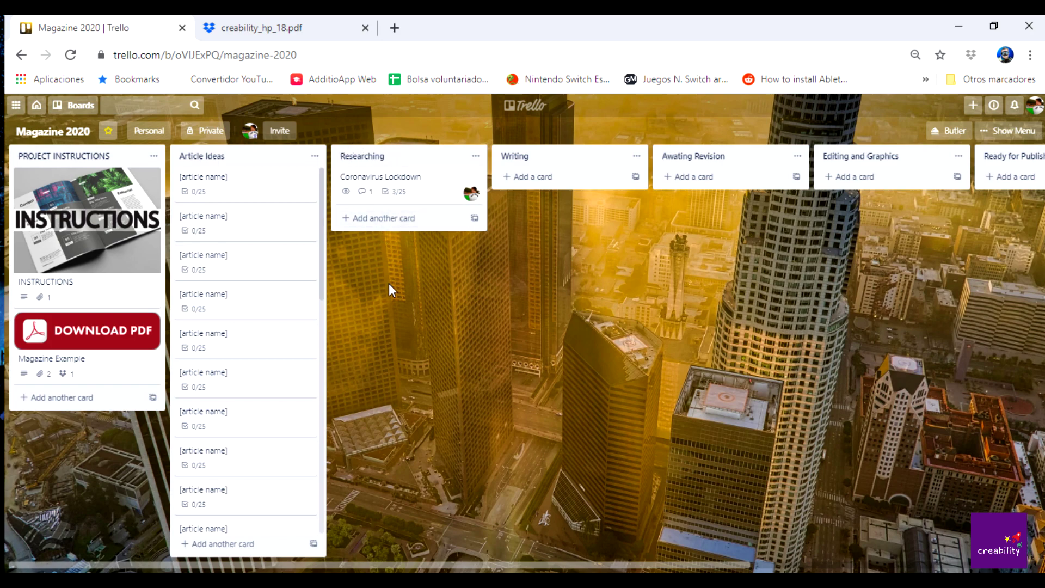
- Search 'bbc news' in a new tab and open the BBC News home page
click(395, 27)
text(bbc n)
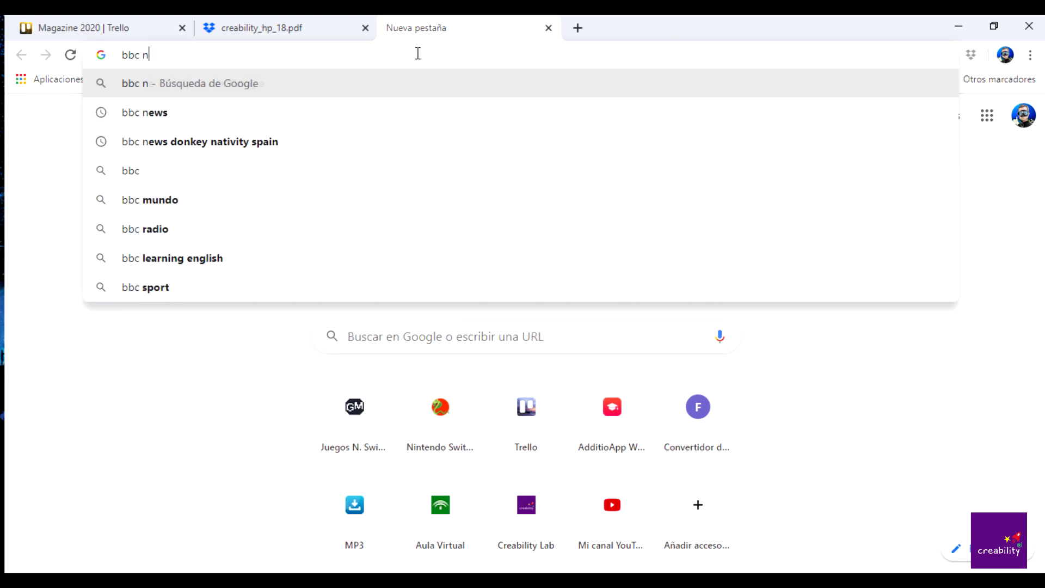
text(ews)
key(Return)
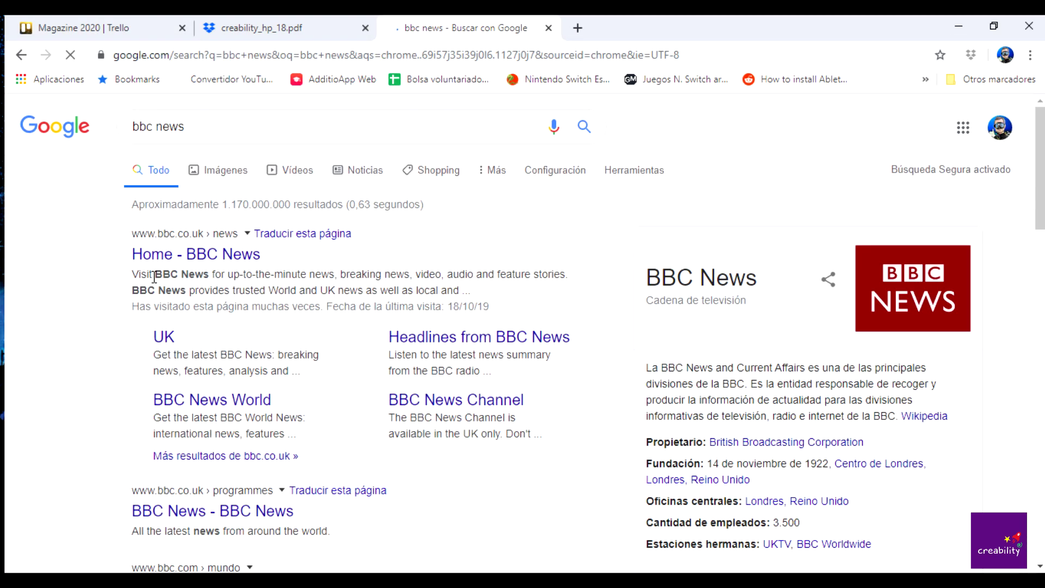
click(173, 256)
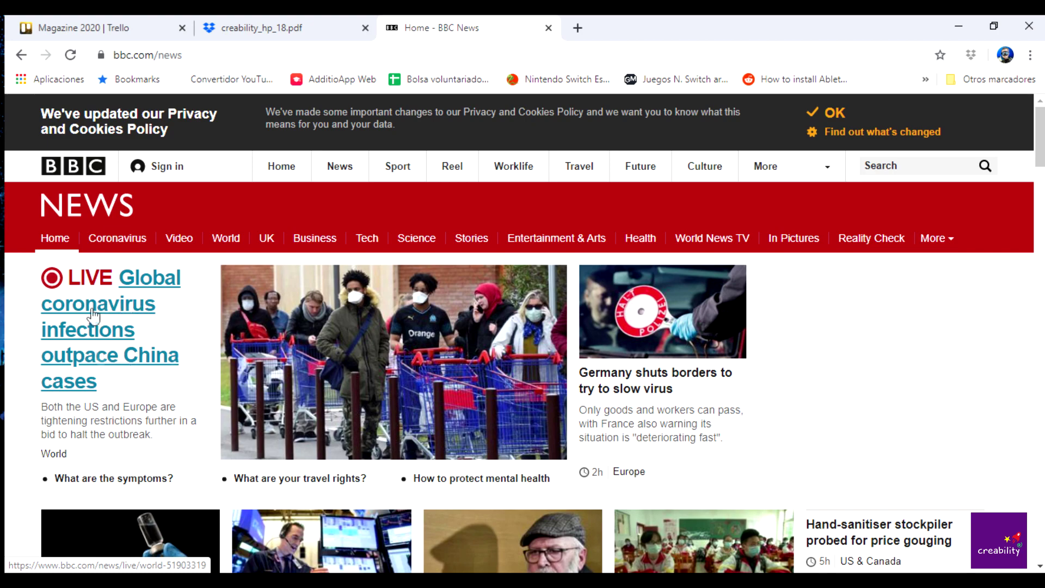
- Open the live 'Global coronavirus infections outpace China cases' page and accept cookies
click(103, 364)
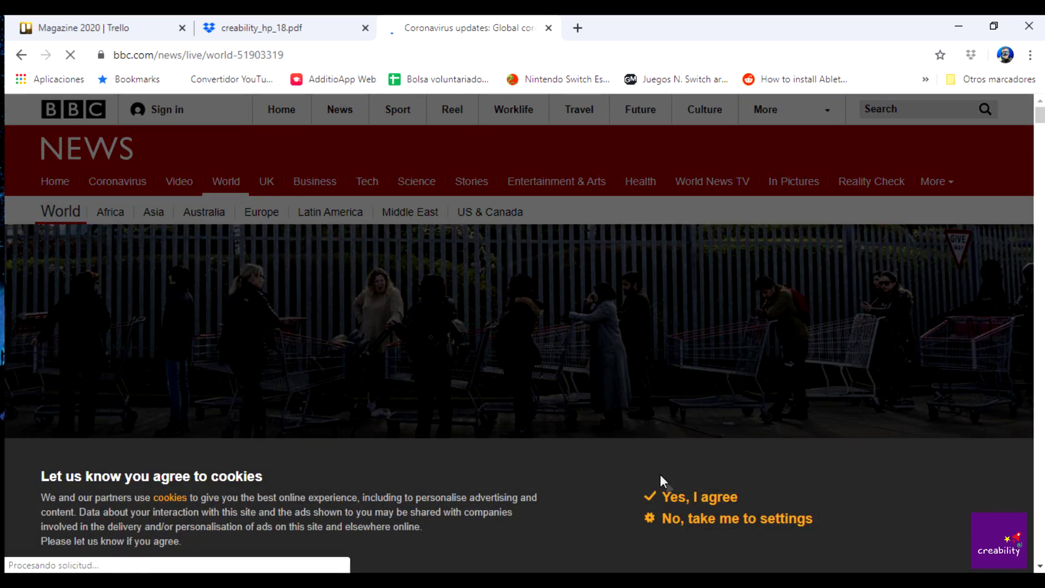
click(700, 498)
scroll(599, 468, down, 5)
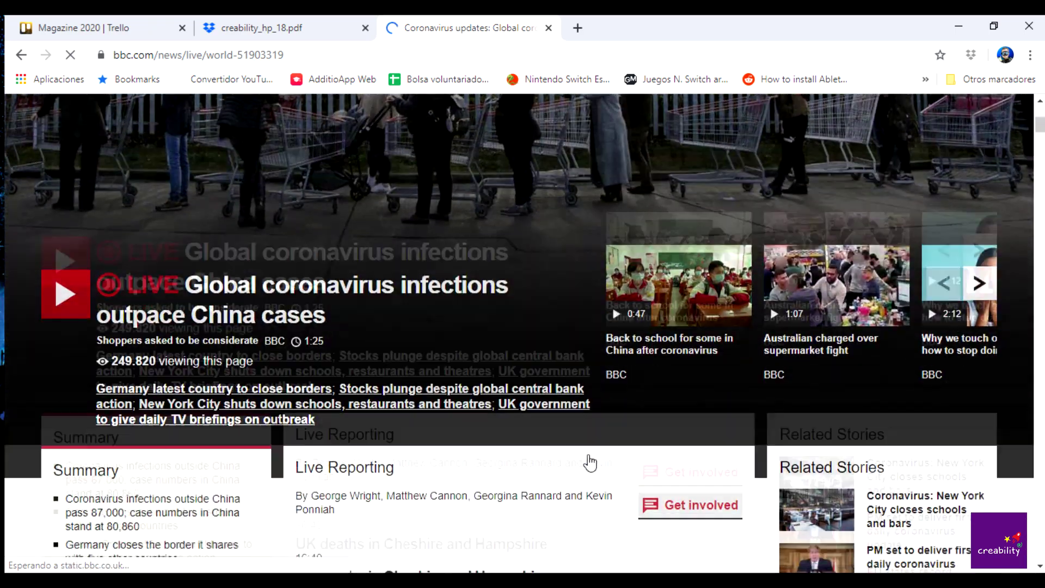
scroll(591, 463, down, 1)
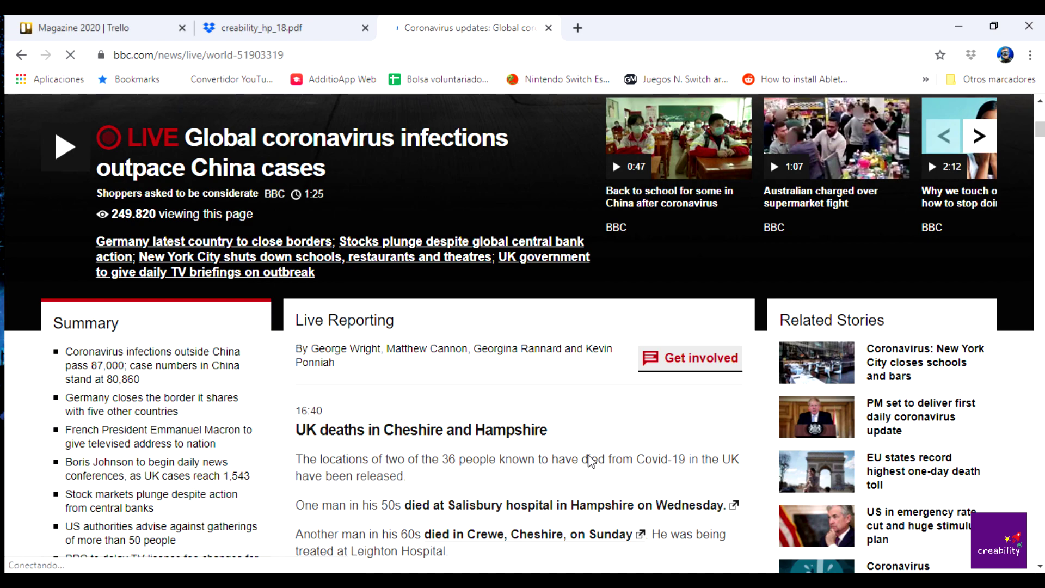
- Copy the live page's web address and return to the Magazine 2020 board
click(333, 58)
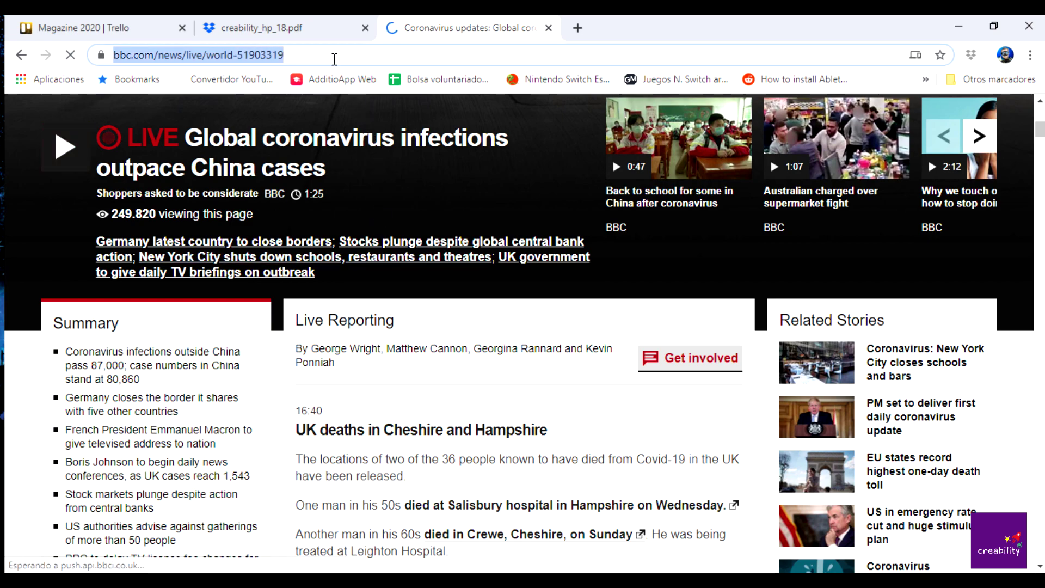
right_click(220, 58)
click(264, 165)
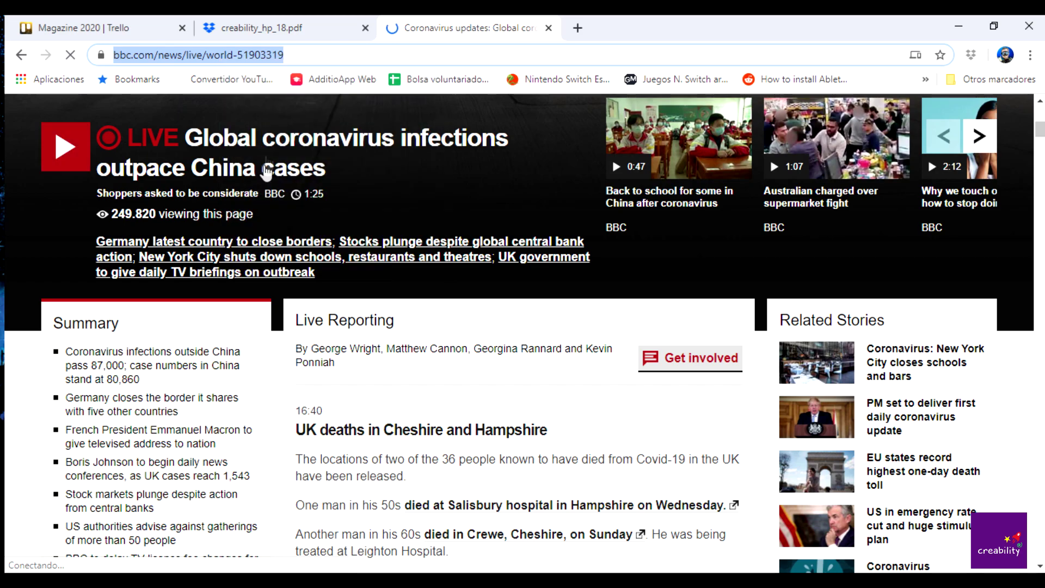
click(169, 27)
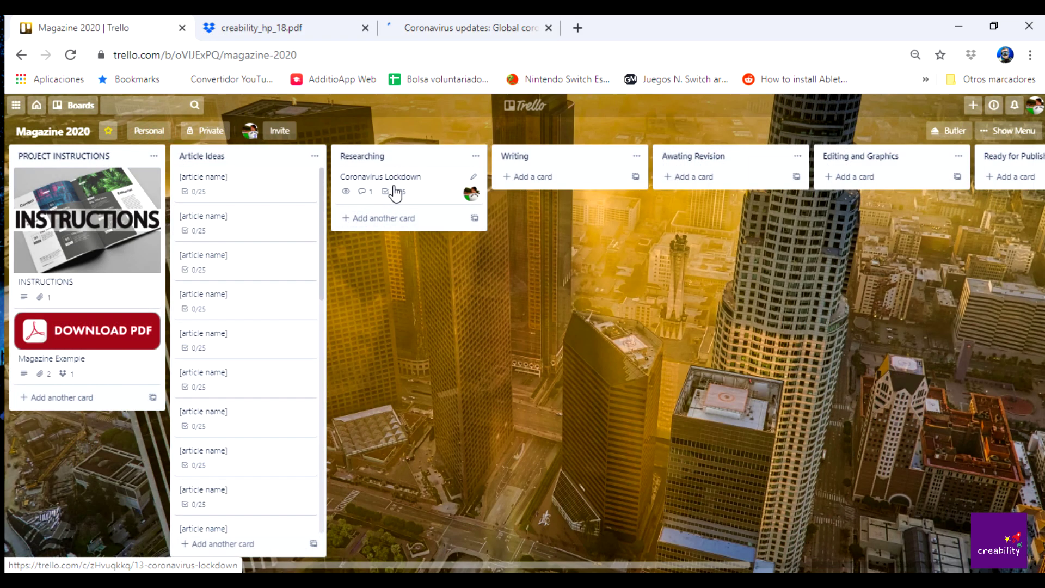
- Attach the copied BBC link as 'BBC ARTICLE' to Coronavirus Lockdown and post it as a comment
click(417, 187)
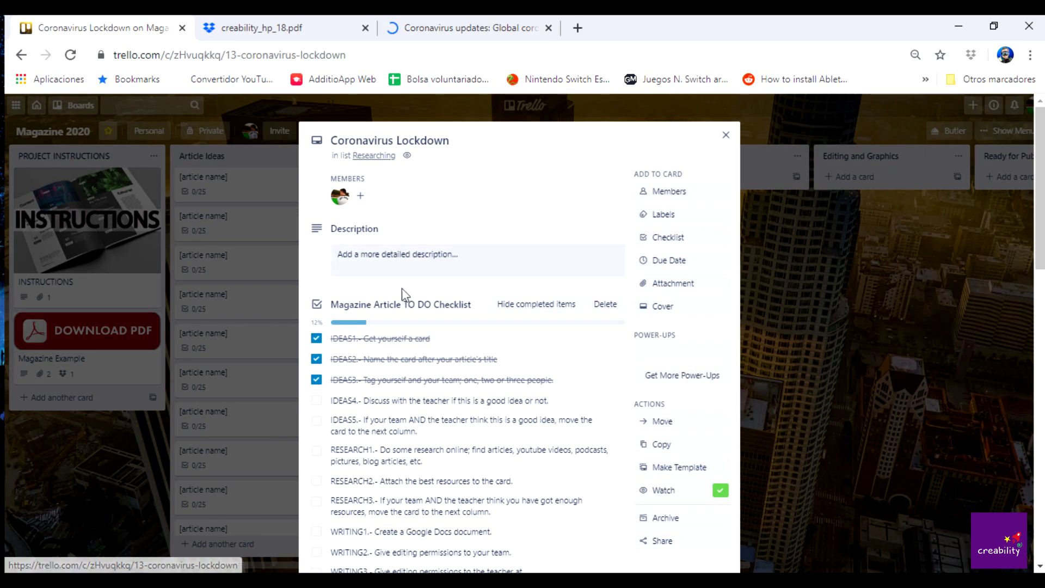
scroll(404, 294, down, 15)
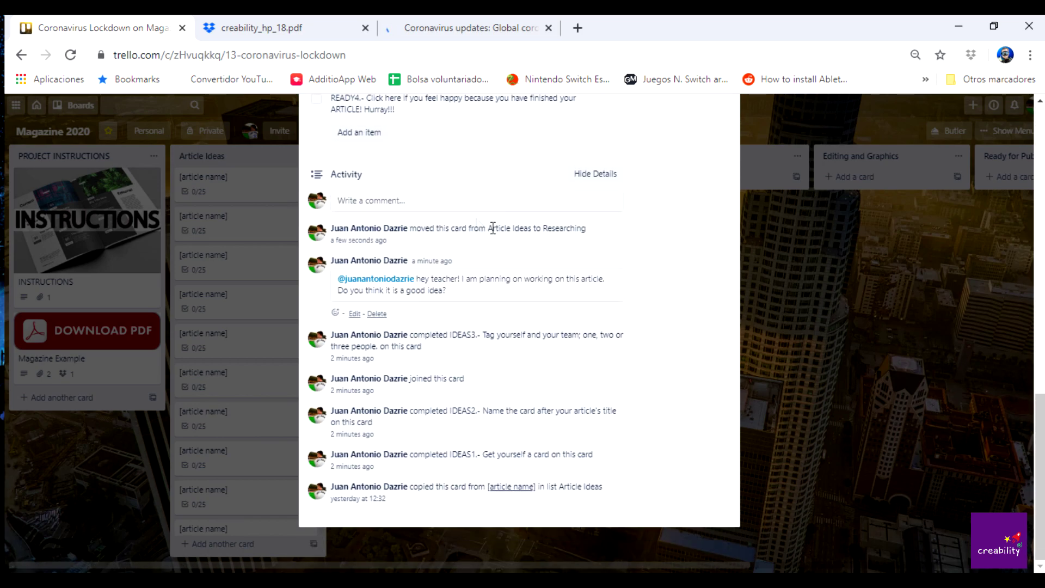
click(461, 202)
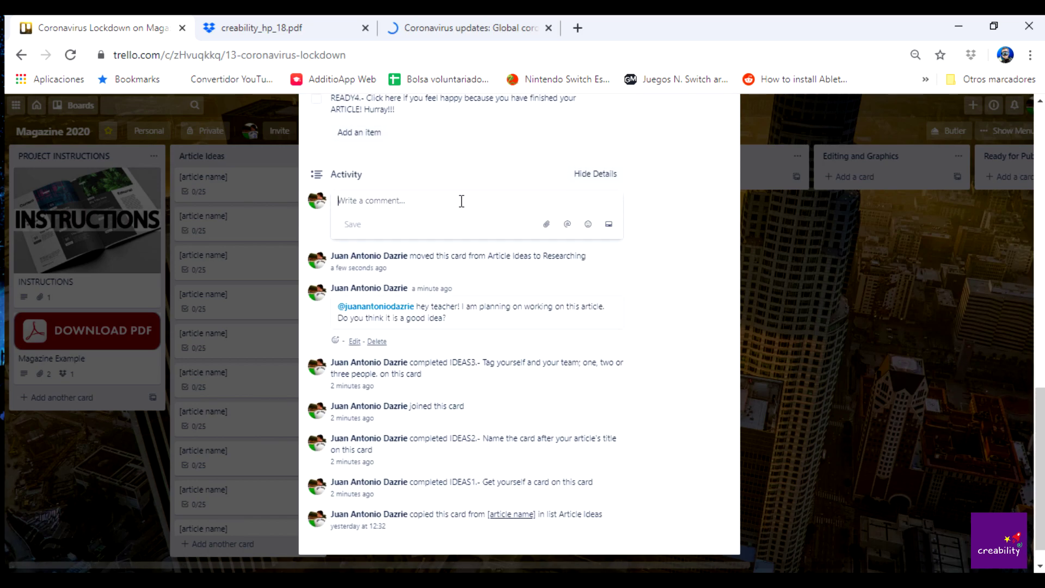
click(546, 224)
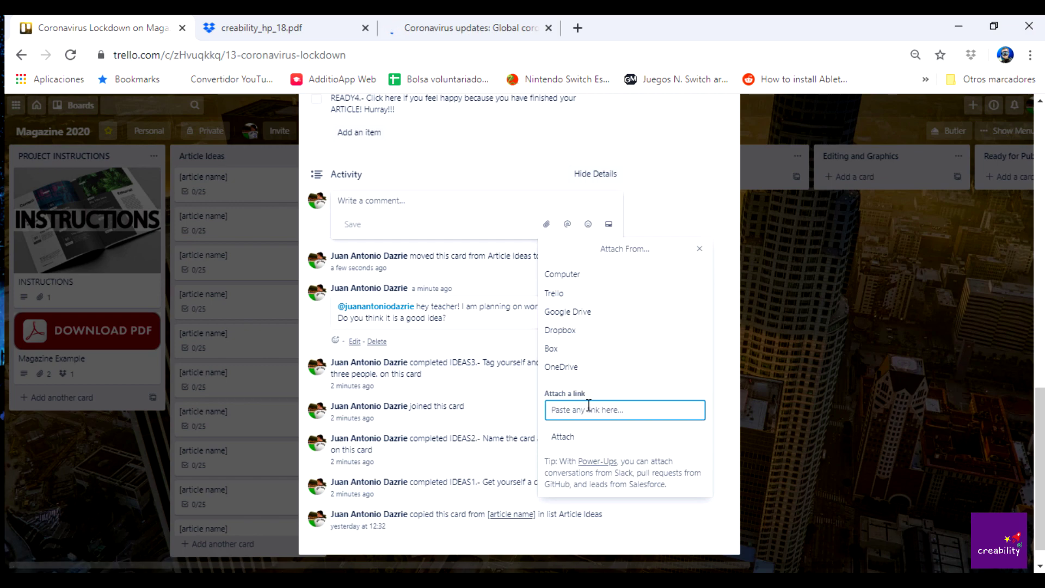
key(ctrl+v)
click(592, 447)
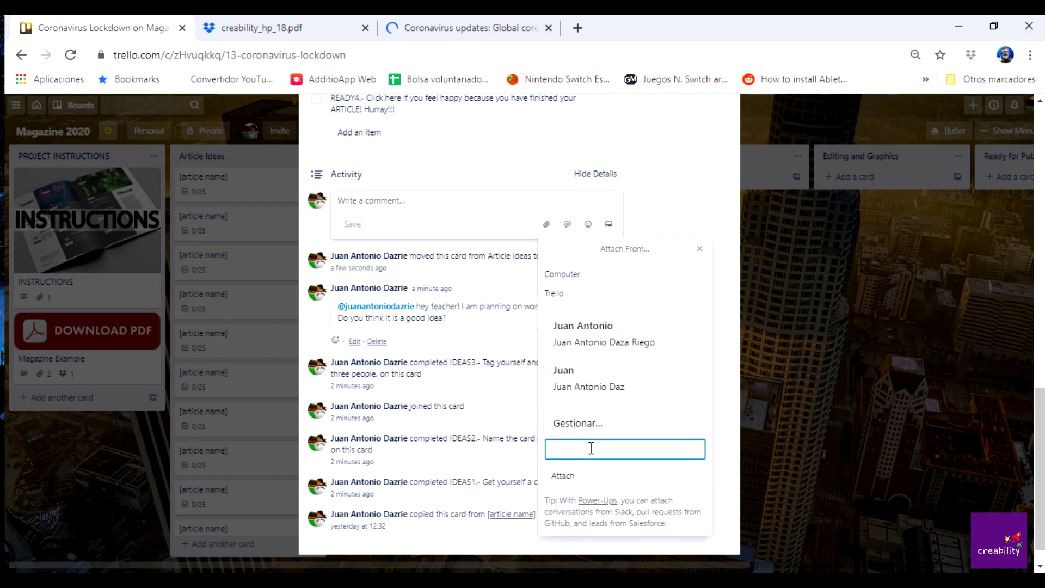
text(BBC ART)
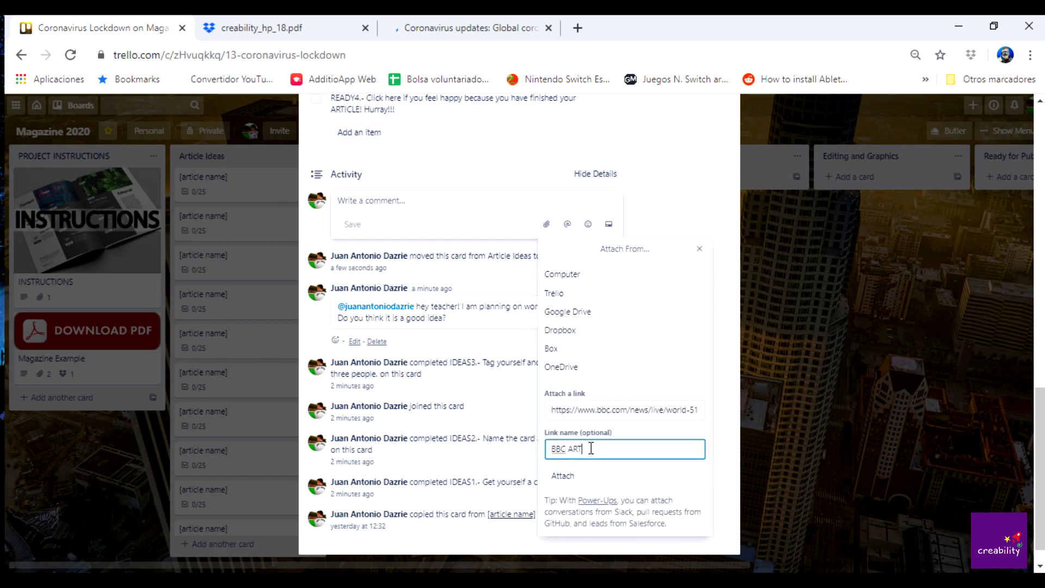
text(IVWE)
key(BackSpace)
key(BackSpace)
click(563, 475)
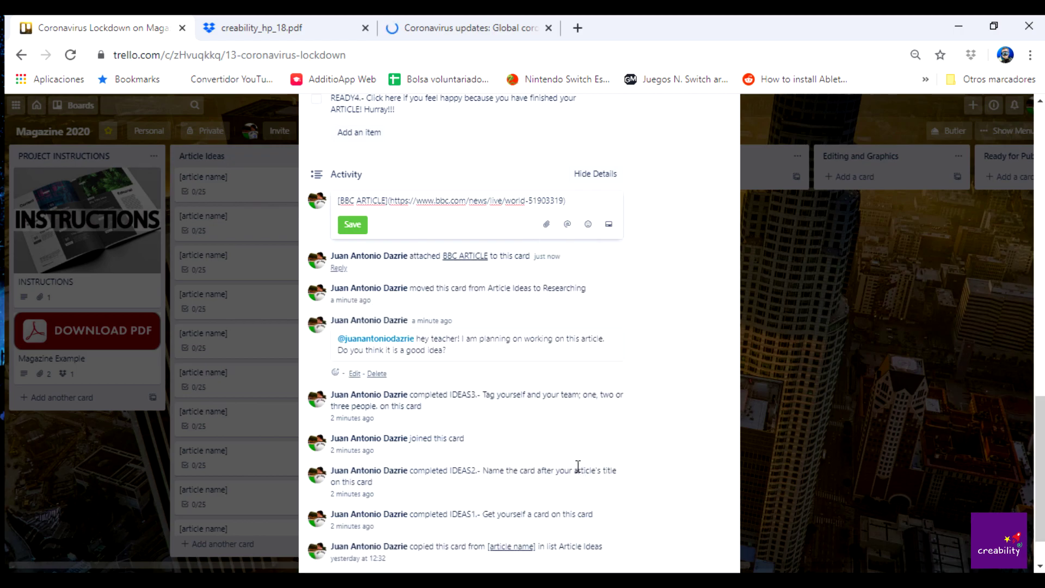
click(353, 225)
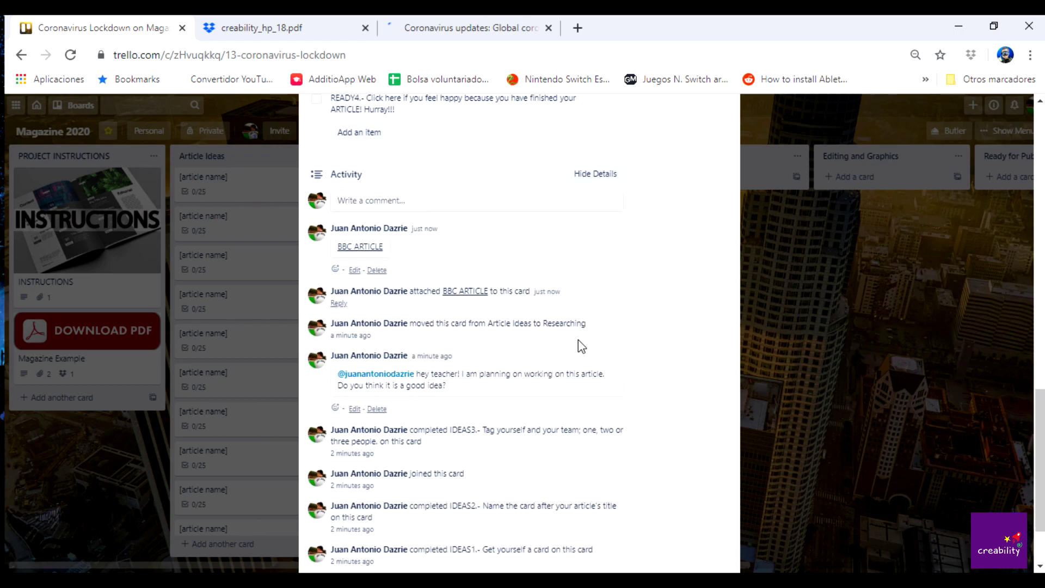
scroll(579, 340, up, 15)
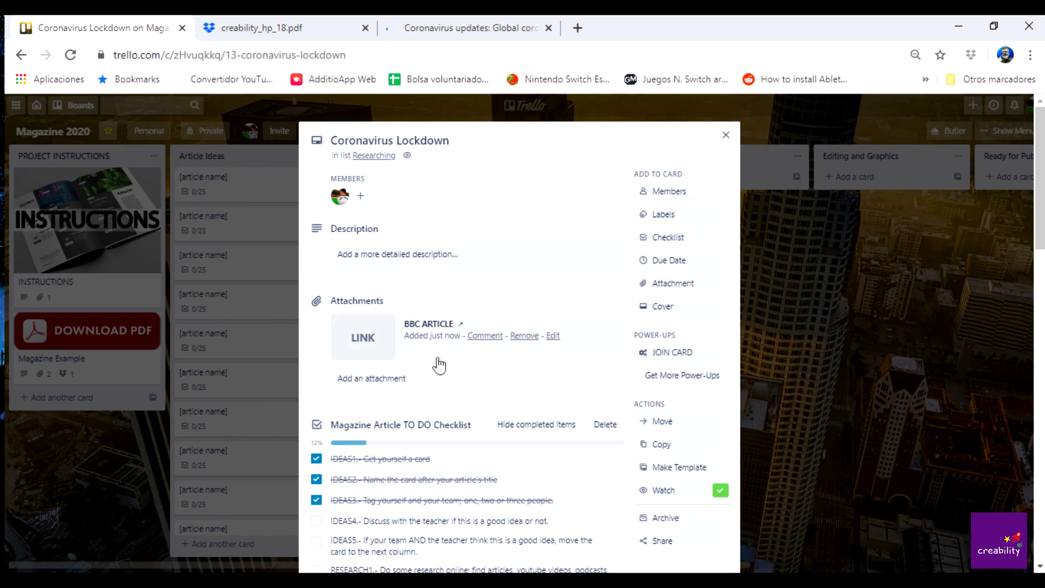
- Close the card and drag Coronavirus Lockdown from Researching into the Writing list
click(726, 135)
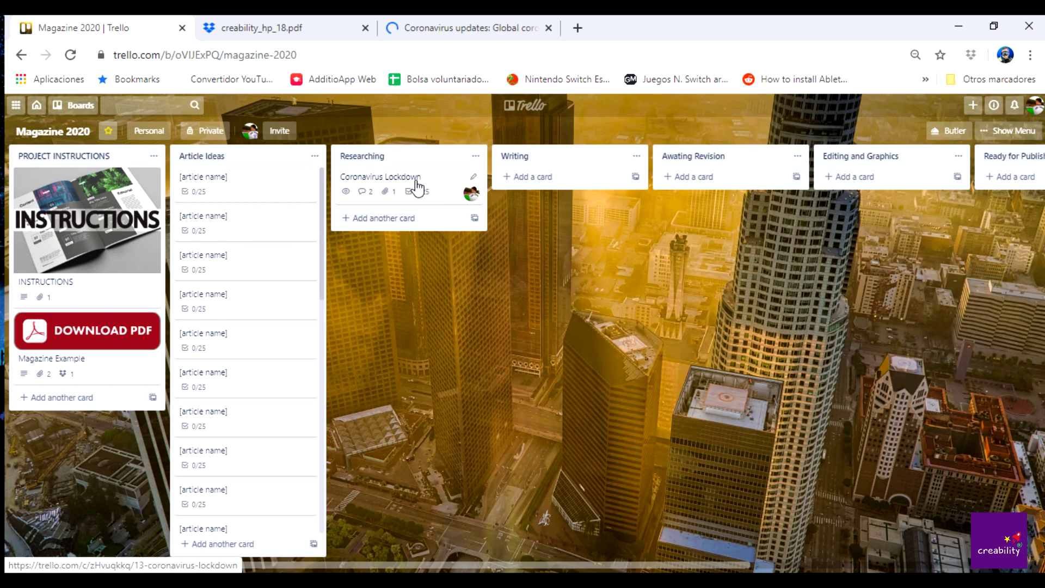
drag(417, 187, 564, 179)
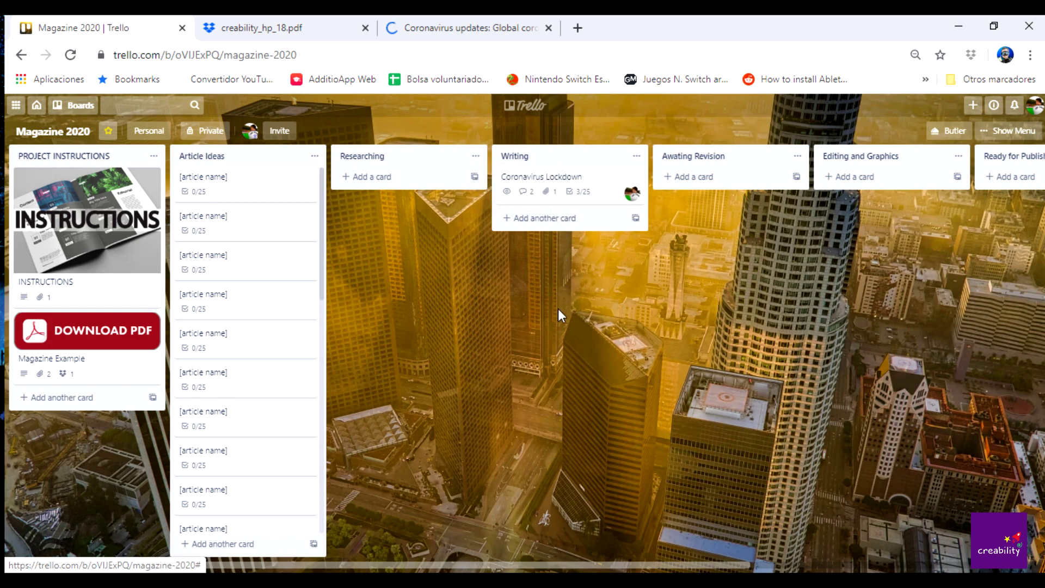